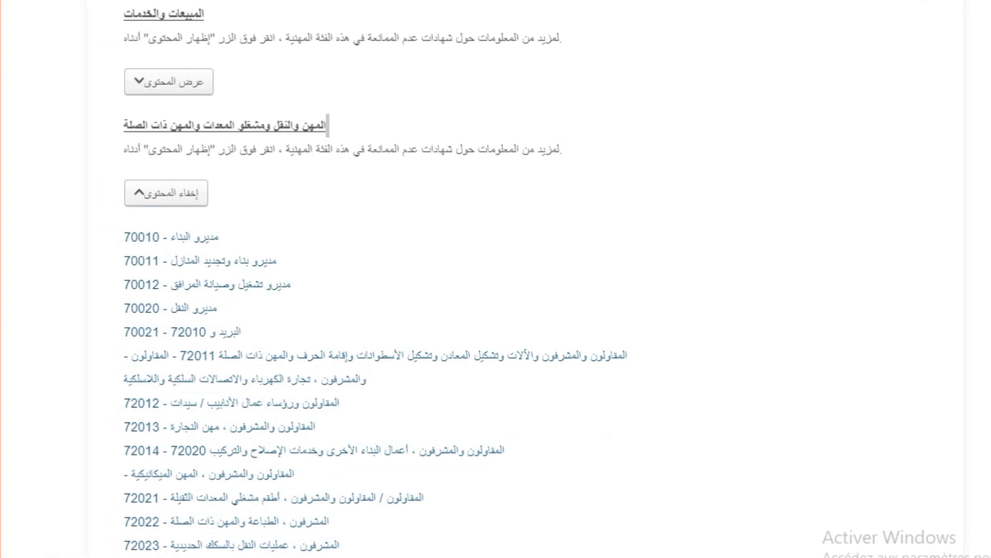
Examine the NOC codes listed for trades and transport occupations and the personal and e-mail fields of the registration form.
left_click_drag(144, 238, 179, 285)
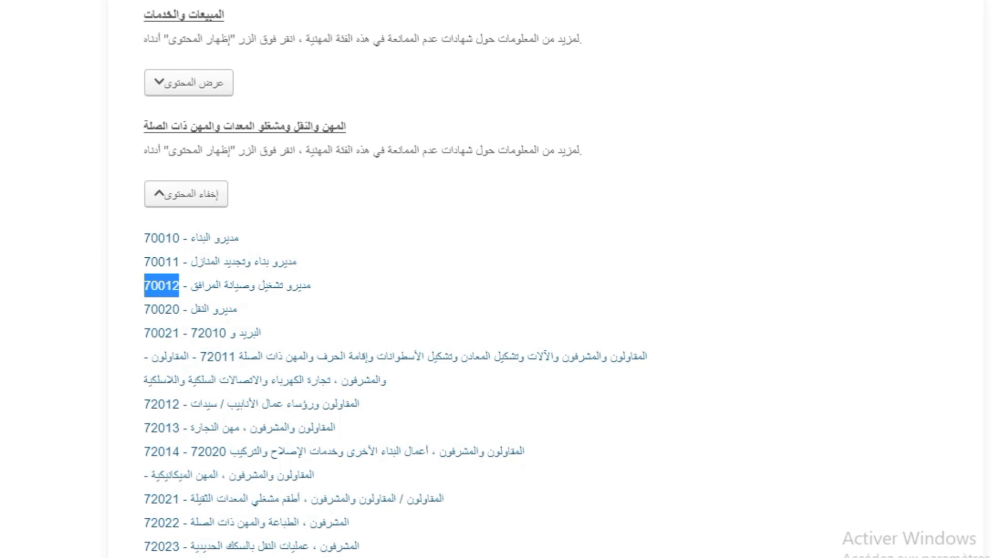
left_click(142, 309)
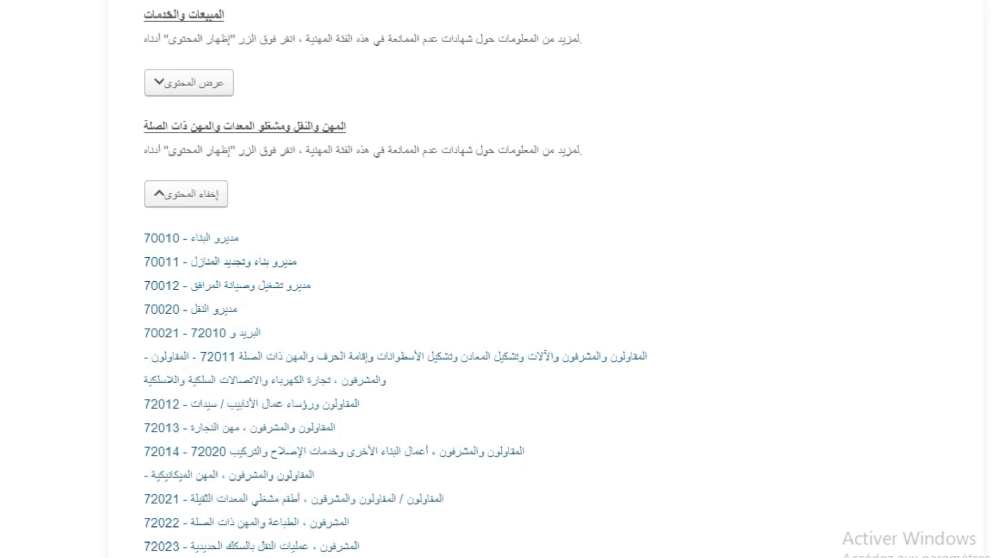
left_click_drag(144, 239, 179, 238)
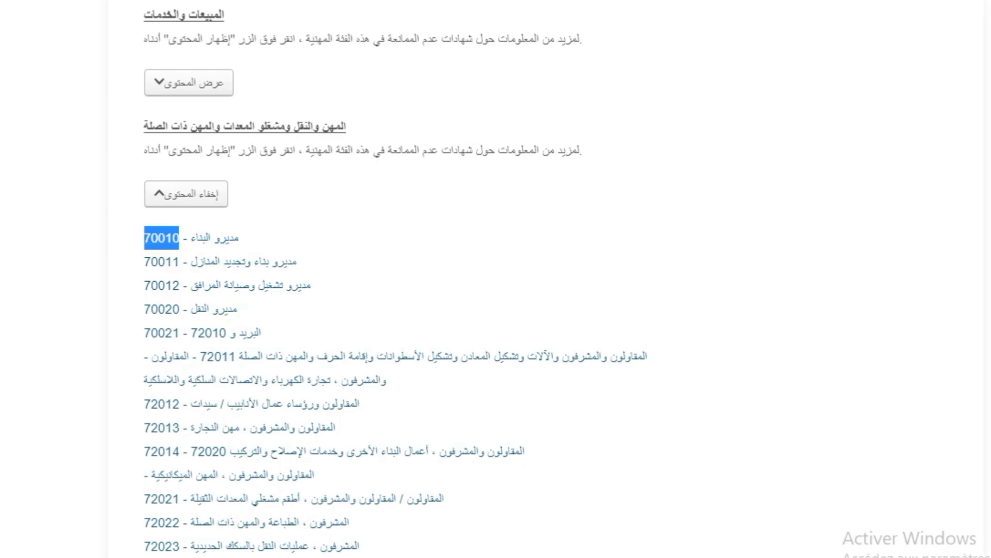
left_click(144, 309)
scroll(495, 279, "up", 15)
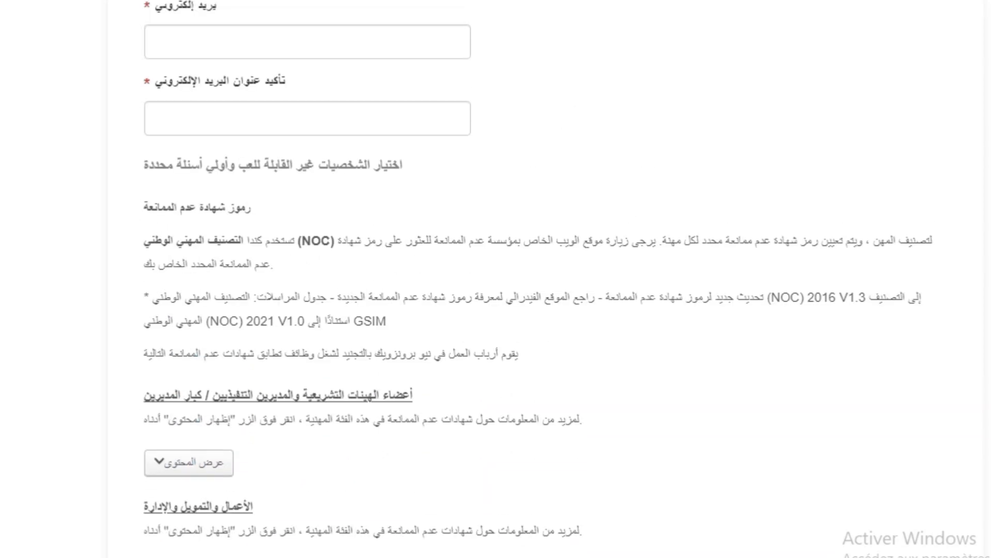
left_click_drag(204, 250, 144, 252)
left_click_drag(172, 331, 154, 332)
left_click_drag(216, 413, 155, 412)
left_click_drag(285, 487, 155, 487)
Set the occupation field (حدد مهنتك) to the trades, transport and machinery category "التجارة والنقل والآلات والمجالات ذات الصلة".
scroll(496, 279, "down", 6)
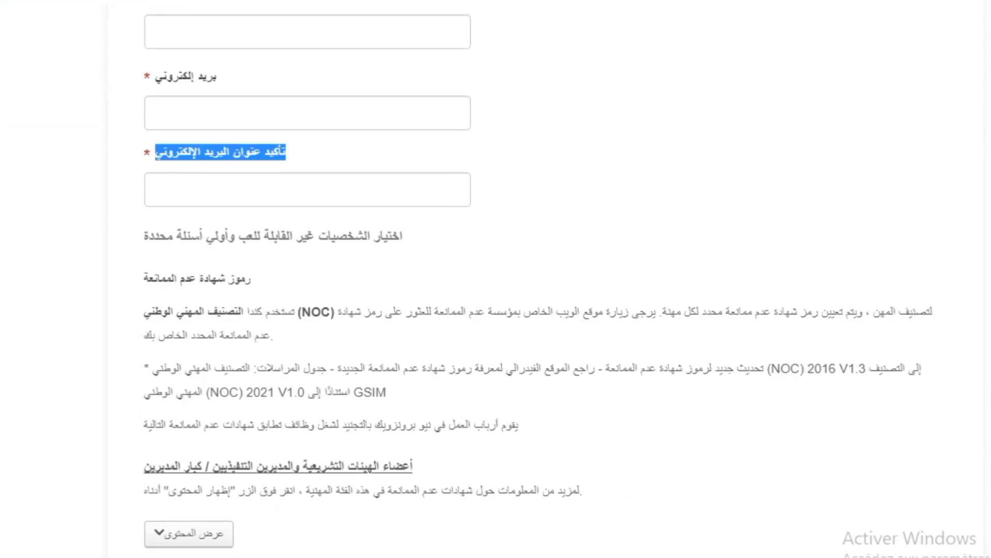
scroll(496, 279, "down", 20)
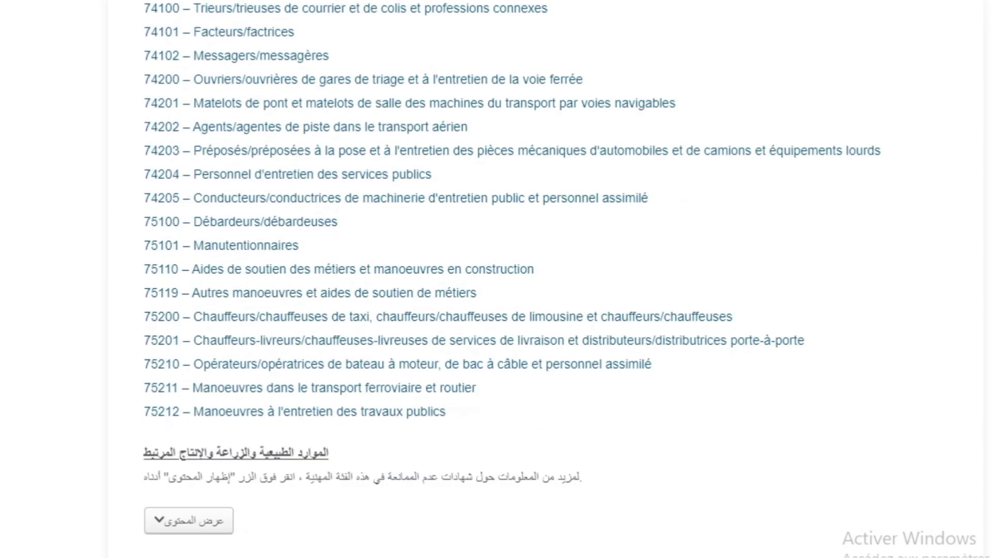
scroll(495, 279, "up", 5)
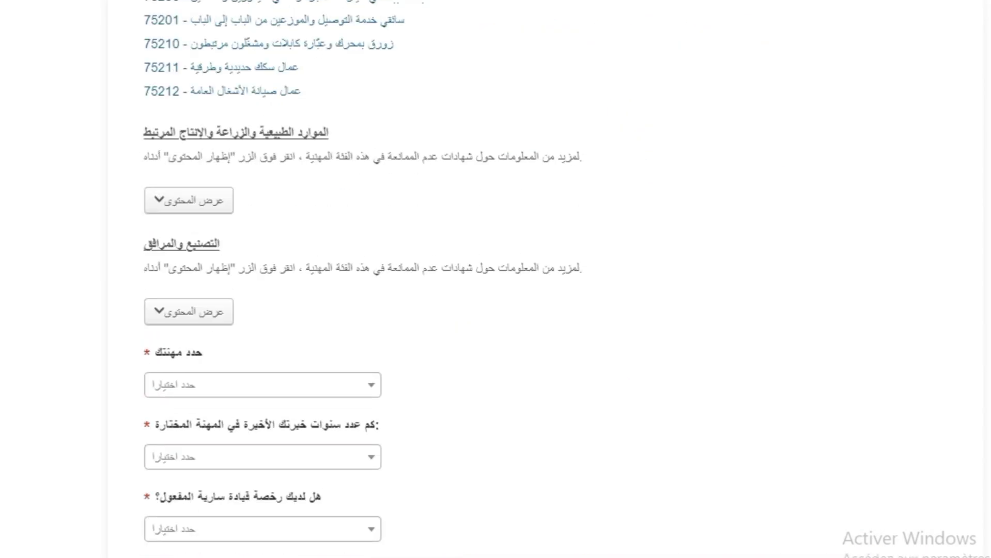
left_click_drag(203, 353, 155, 353)
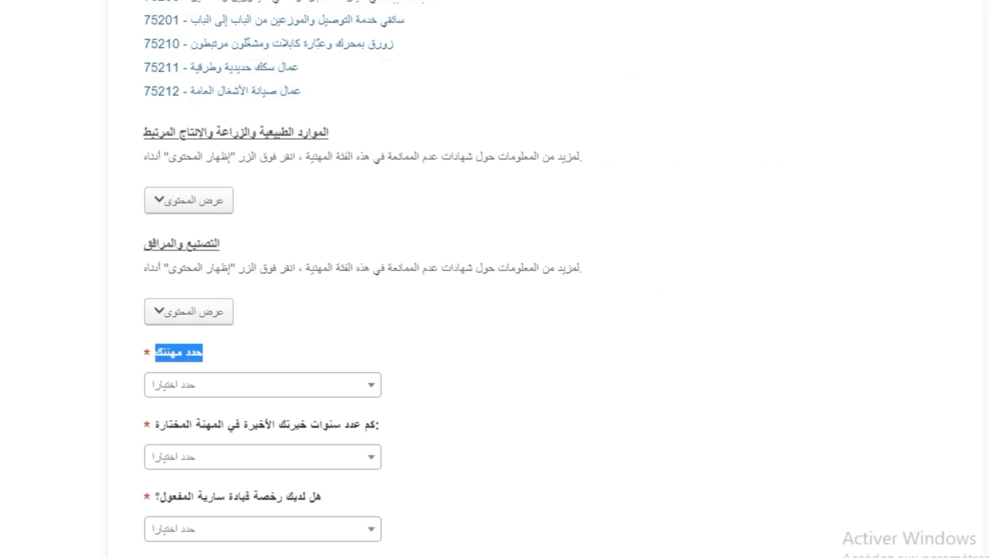
scroll(496, 279, "down", 3)
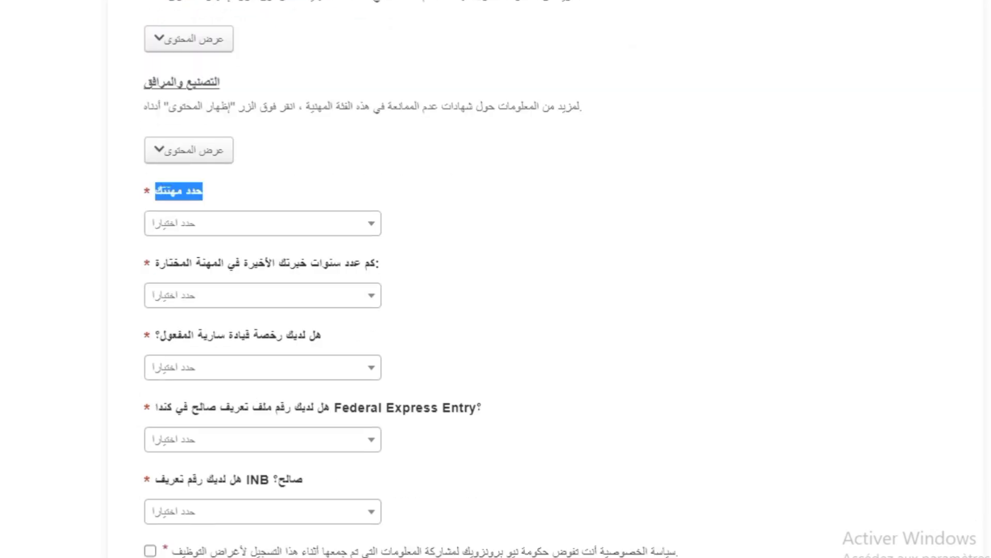
left_click(263, 223)
left_click_drag(373, 345, 372, 356)
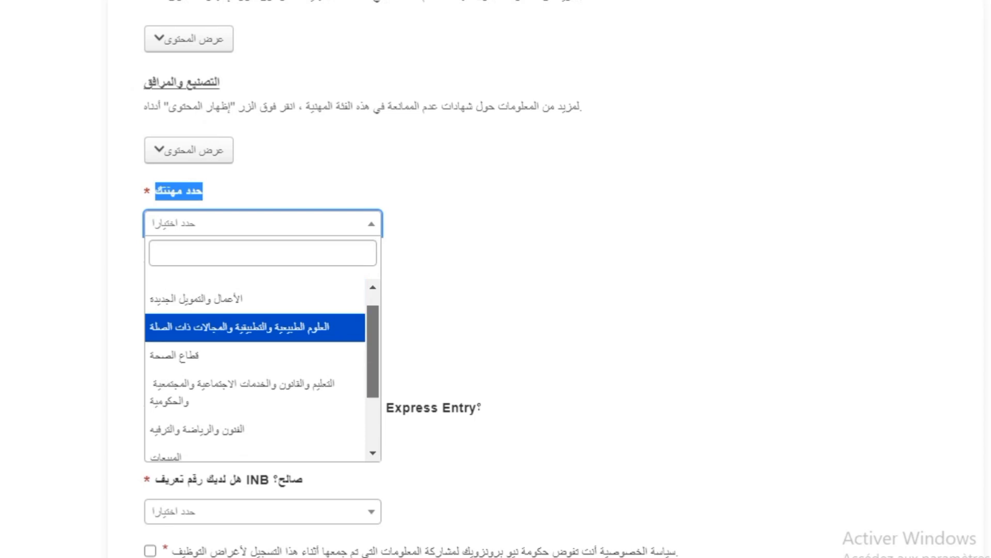
scroll(255, 372, "down", 3)
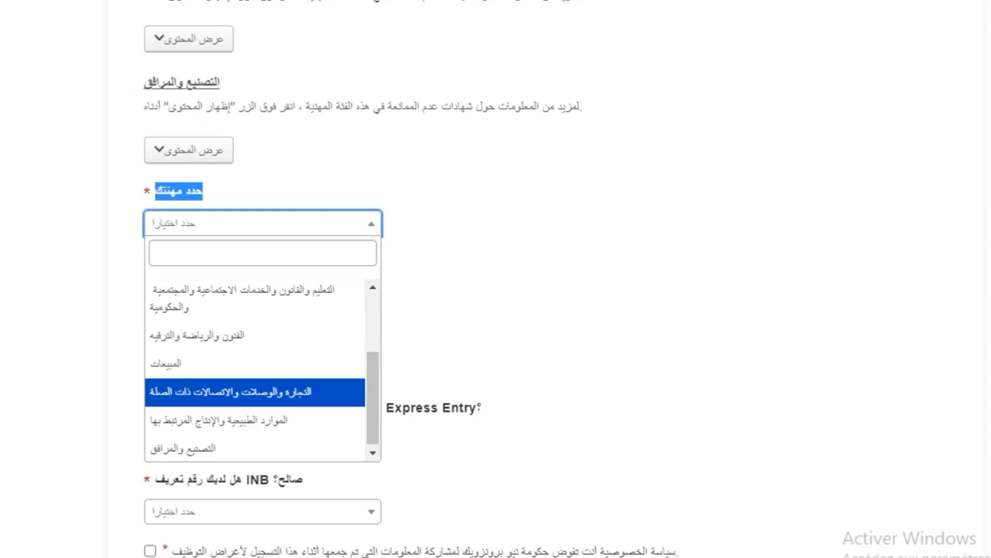
left_click(289, 392)
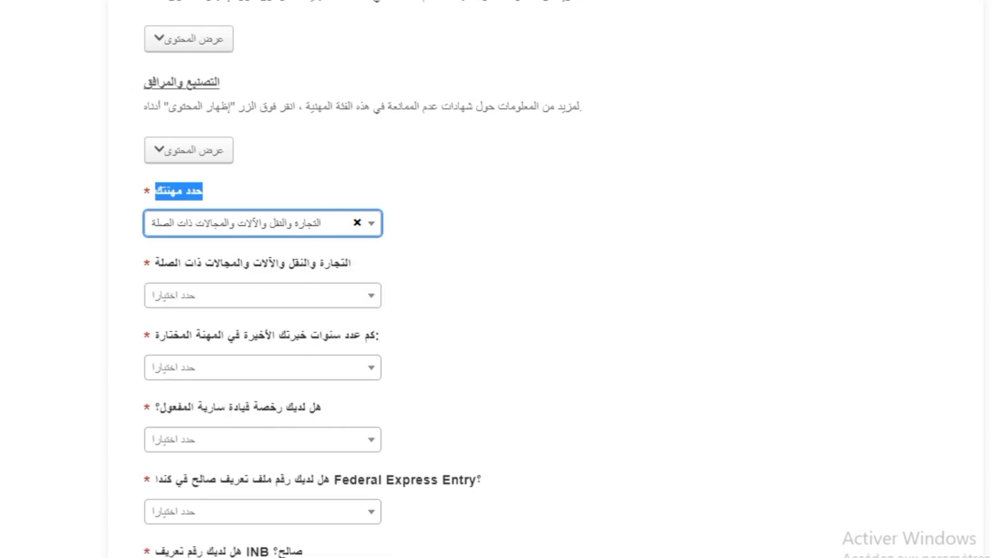
Choose "73201 – Préposés à l'entretien …" as the specific occupation within the trades, transport and machinery category.
left_click(263, 295)
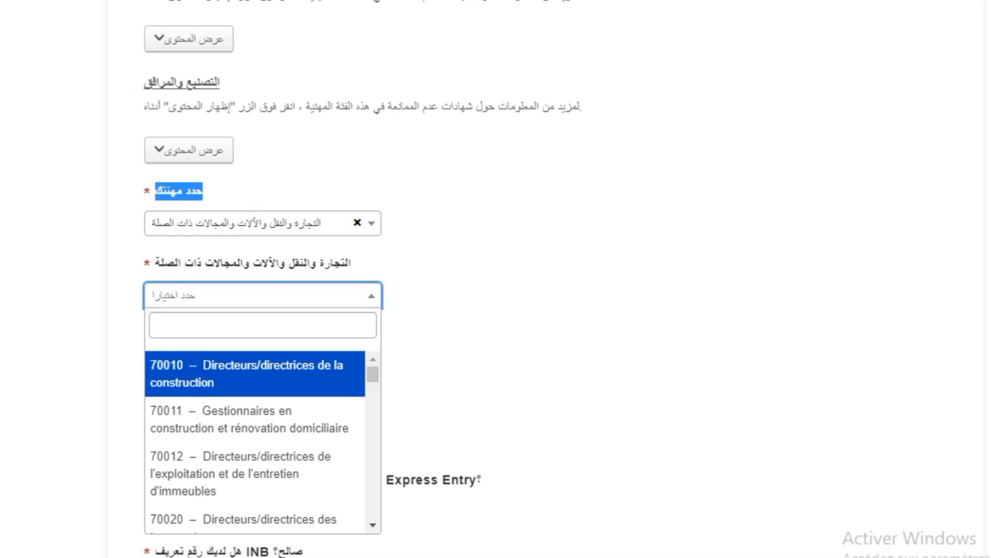
scroll(254, 441, "down", 10)
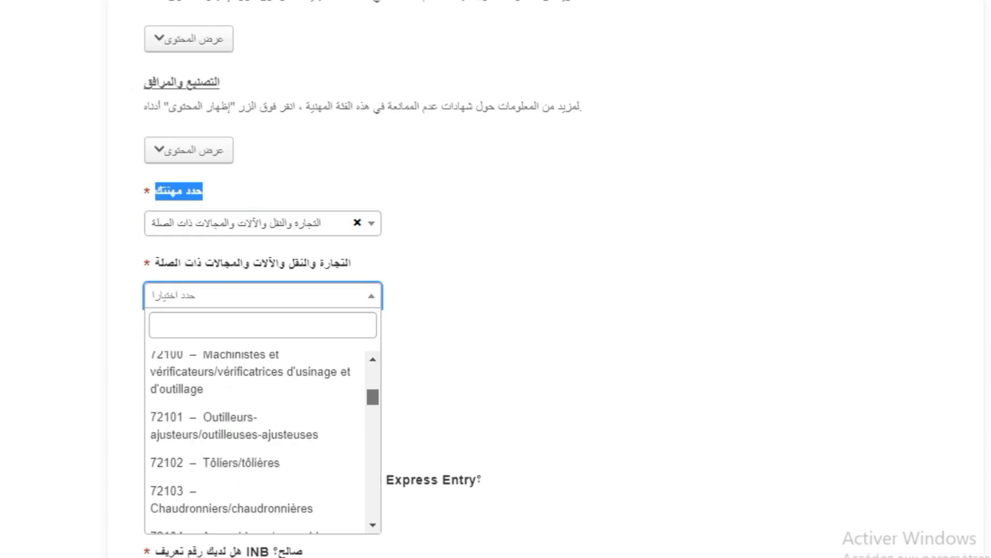
scroll(262, 441, "down", 1)
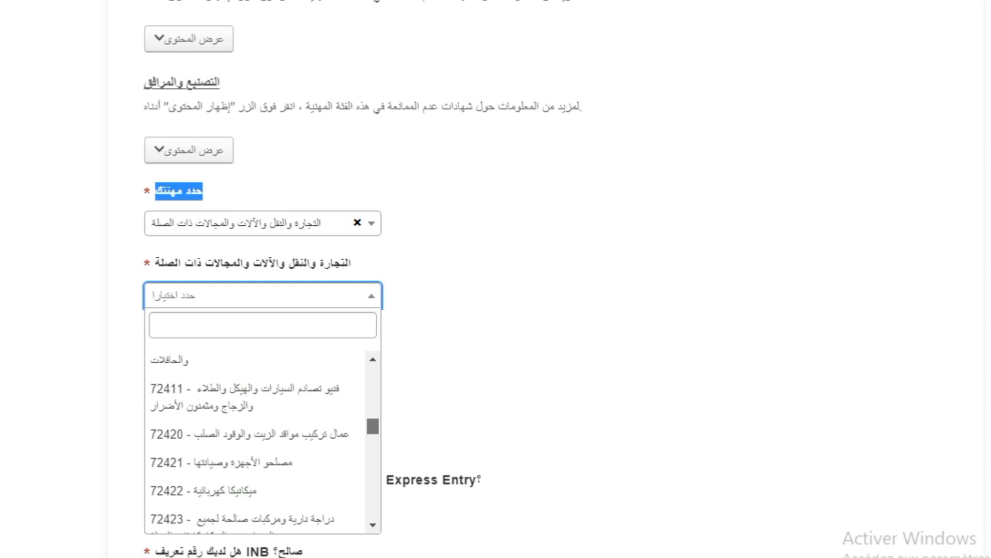
scroll(258, 442, "down", 5)
scroll(258, 442, "down", 6)
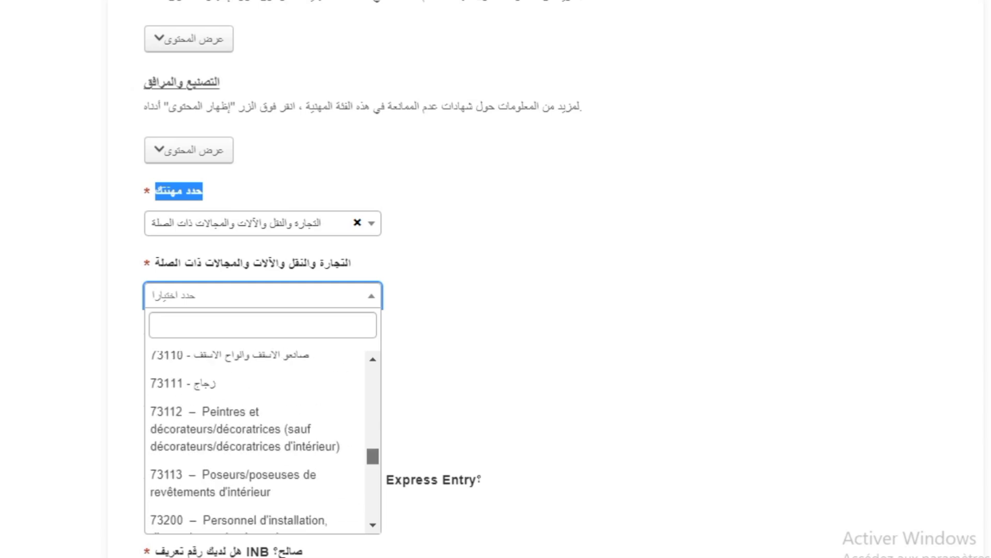
scroll(233, 480, "up", 4)
left_click(232, 520)
Set the years of recent experience in the chosen occupation to less than one year (<1 سنة).
mouse_move(381, 335)
left_mouse_down()
mouse_move(307, 335)
mouse_move(383, 336)
left_mouse_up()
left_click(263, 367)
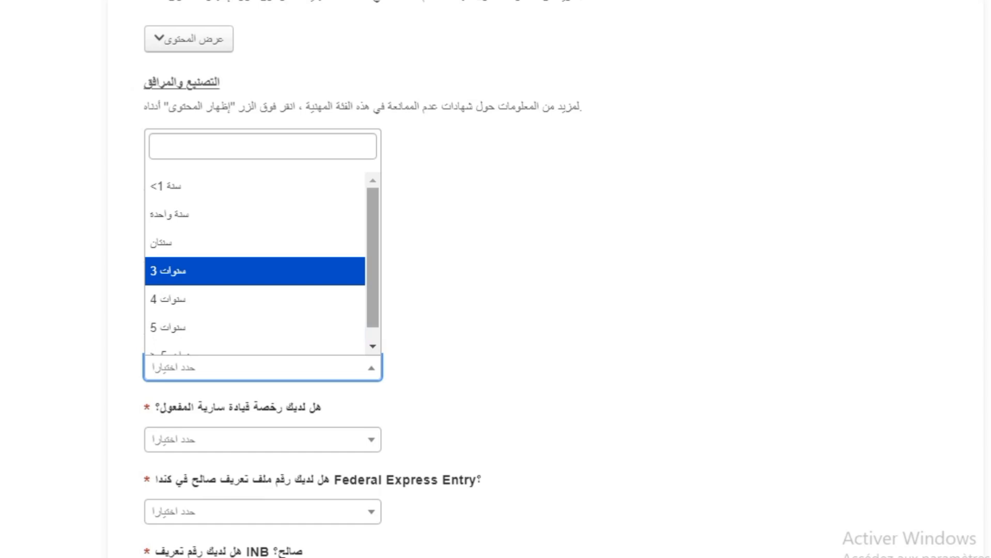
left_click(207, 186)
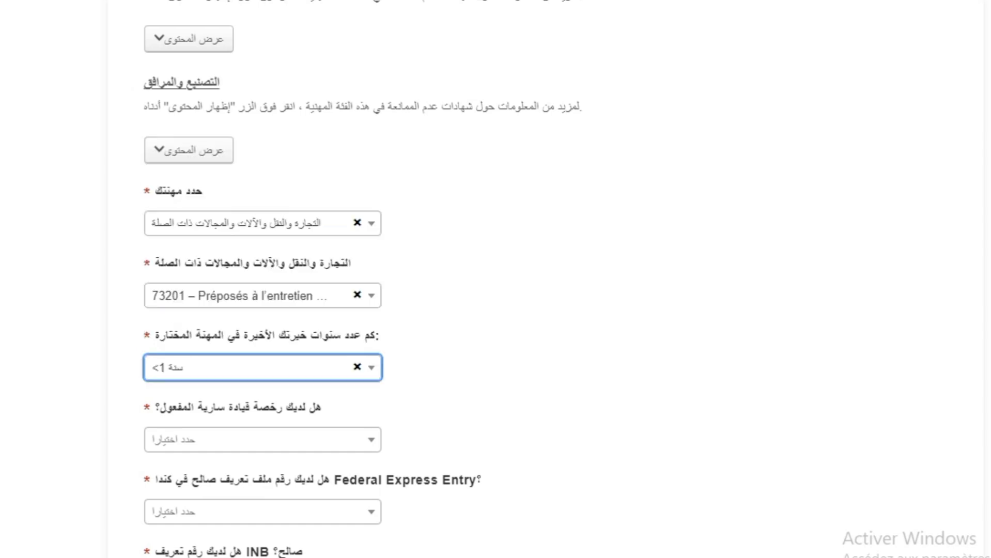
Answer yes (نعم) to the valid driving licence question and look at the choices for its country of issue.
left_click(262, 440)
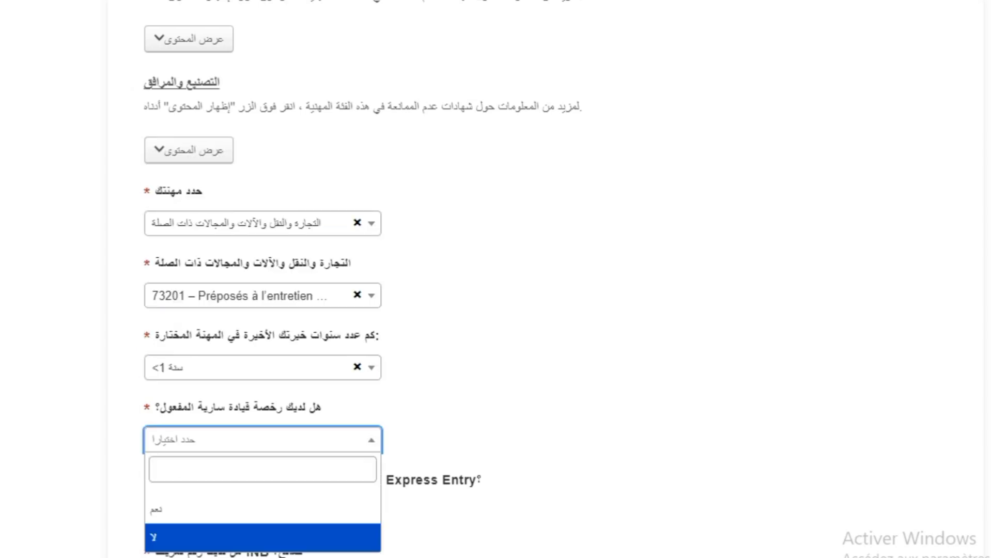
scroll(496, 279, "down", 4)
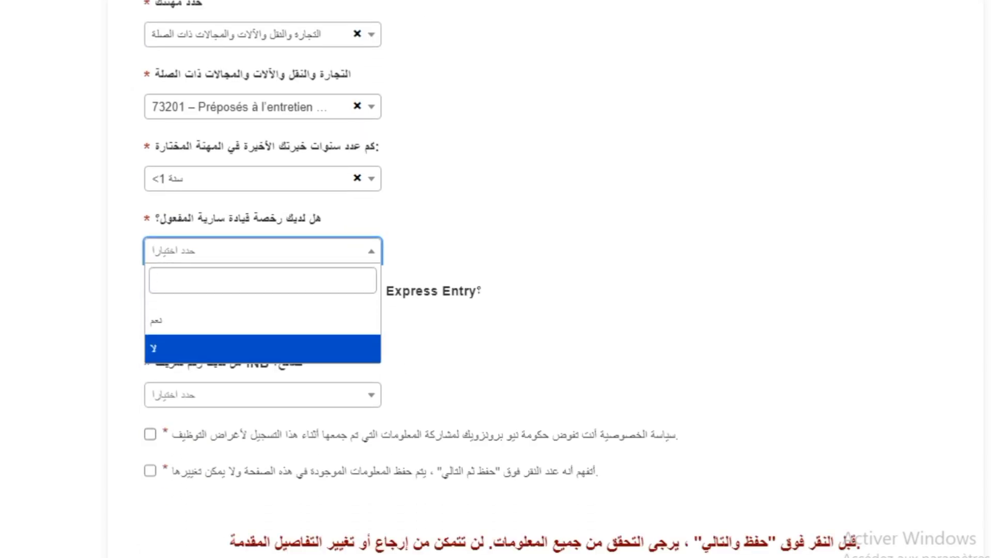
left_click(275, 323)
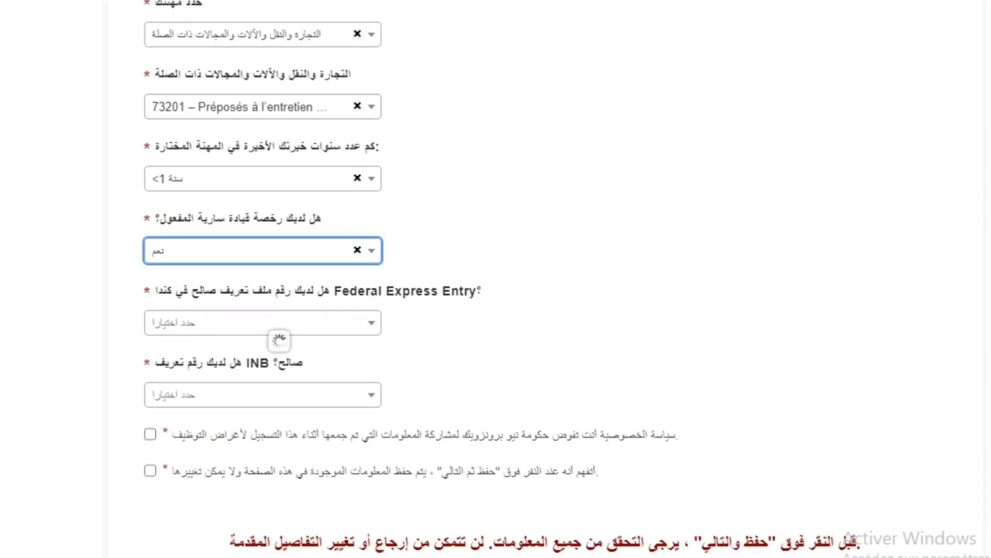
left_click(261, 323)
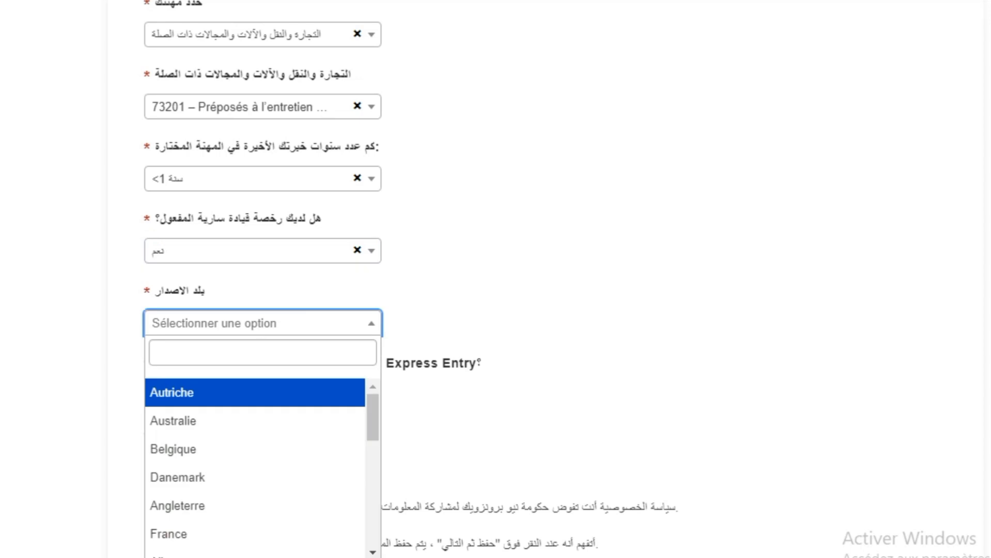
left_click(262, 323)
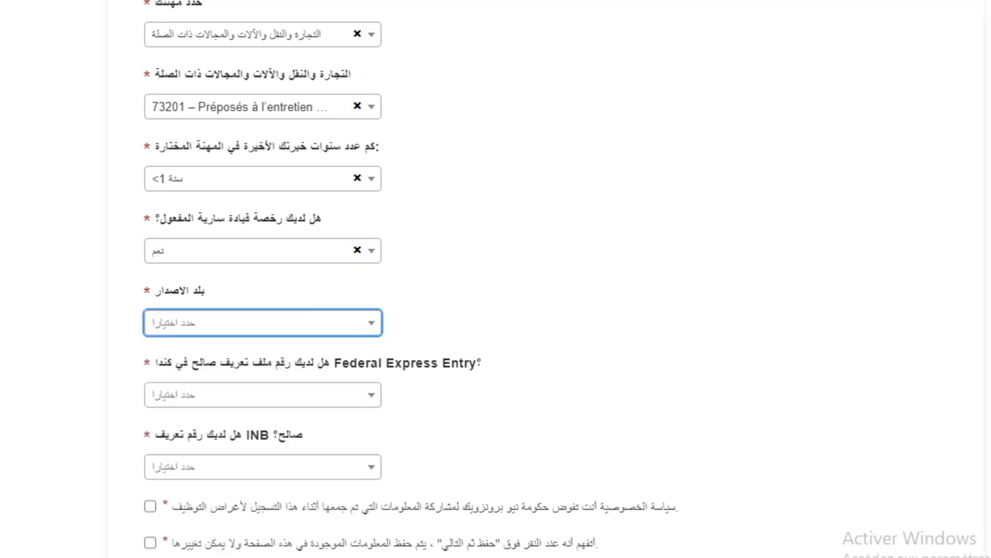
Change the answer to the valid driving licence question to no (لا).
left_click(263, 251)
key("Down")
key("Return")
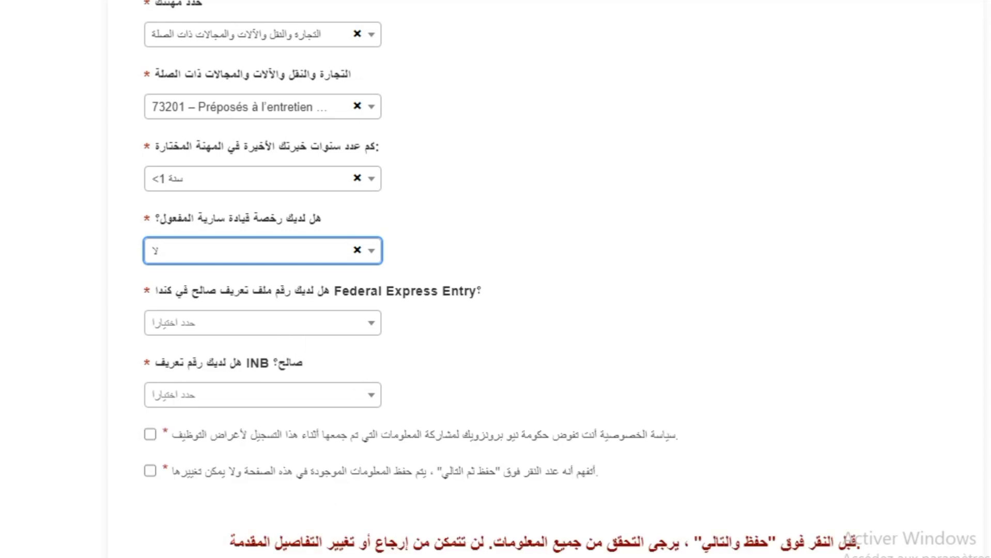
Answer no (لا) to having a valid Federal Express Entry profile number in Canada.
left_click(263, 323)
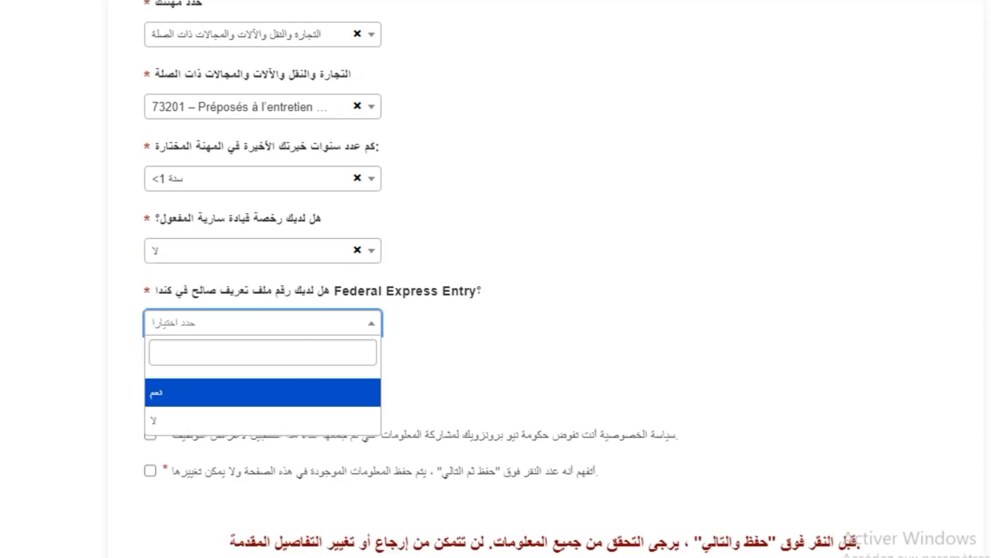
key("Down")
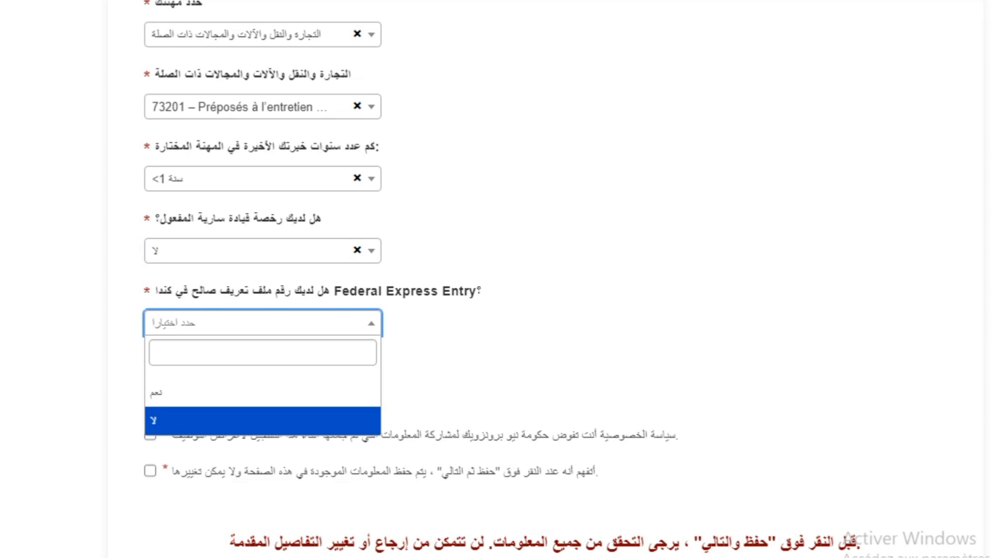
key("Up")
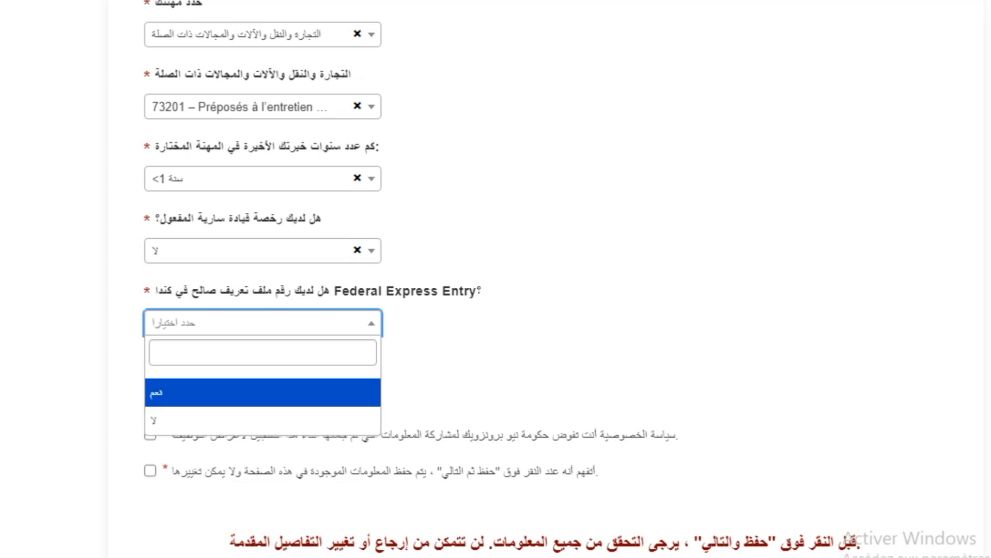
key("Down")
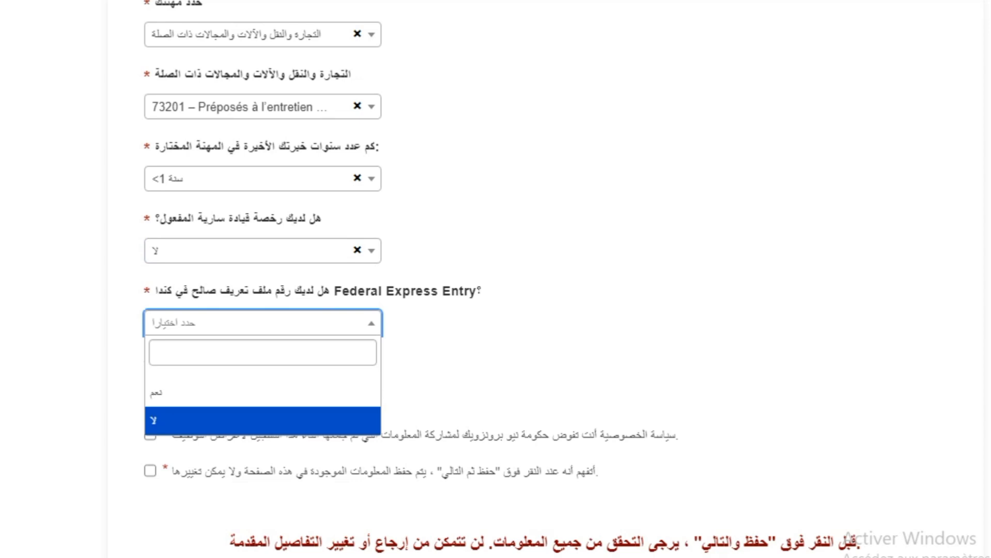
left_click(299, 427)
Answer no (لا) to having a valid INB identification number.
left_click_drag(302, 363, 179, 363)
left_click(263, 395)
key("Up")
key("Down")
key("Return")
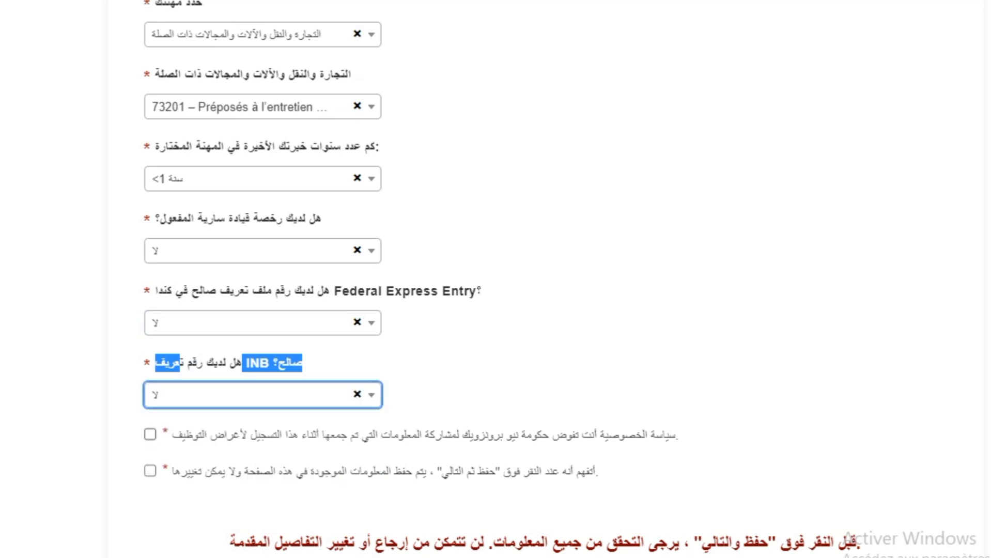
Accept the information-sharing, no-further-changes and terms-of-use statements, and save the page to continue to the education section.
key("Tab")
key("space")
key("Tab")
key("space")
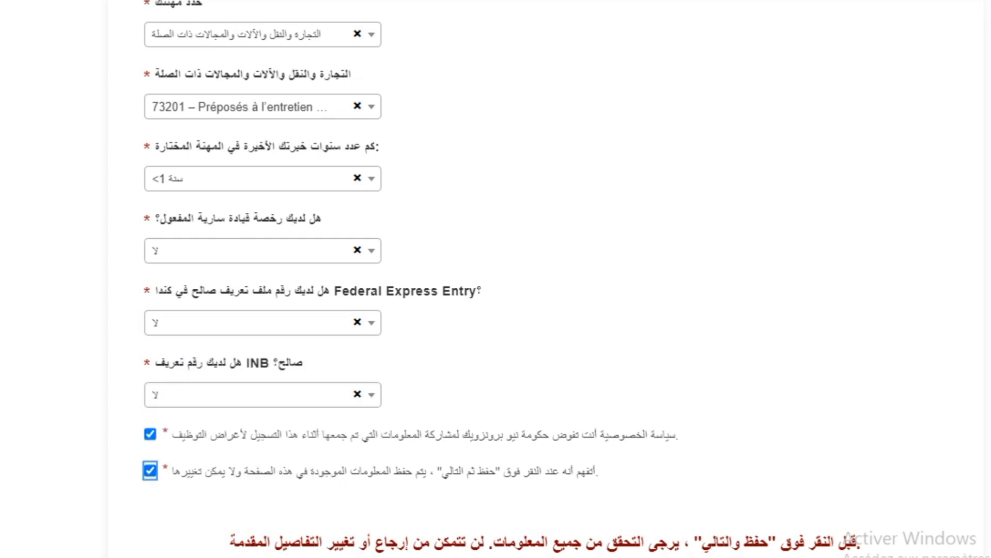
scroll(551, 279, "down", 6)
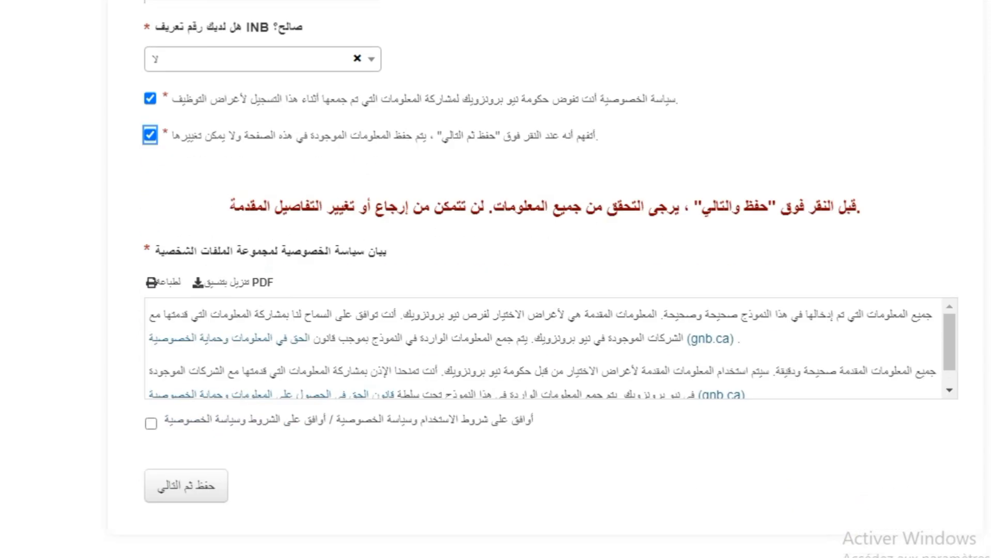
left_click(151, 423)
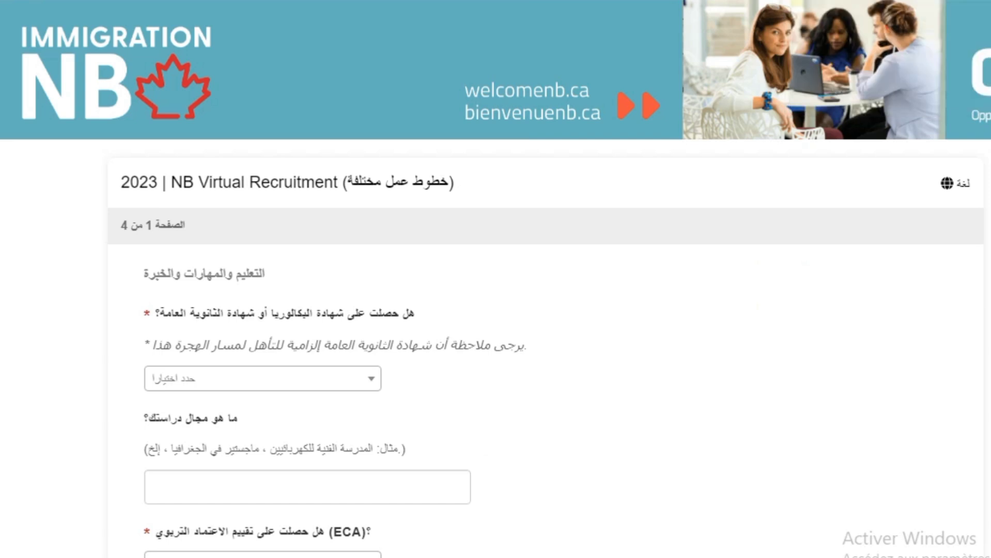
Answer no (لا) to having obtained a baccalaureate or high school diploma.
left_click_drag(418, 314, 167, 316)
left_click(238, 378)
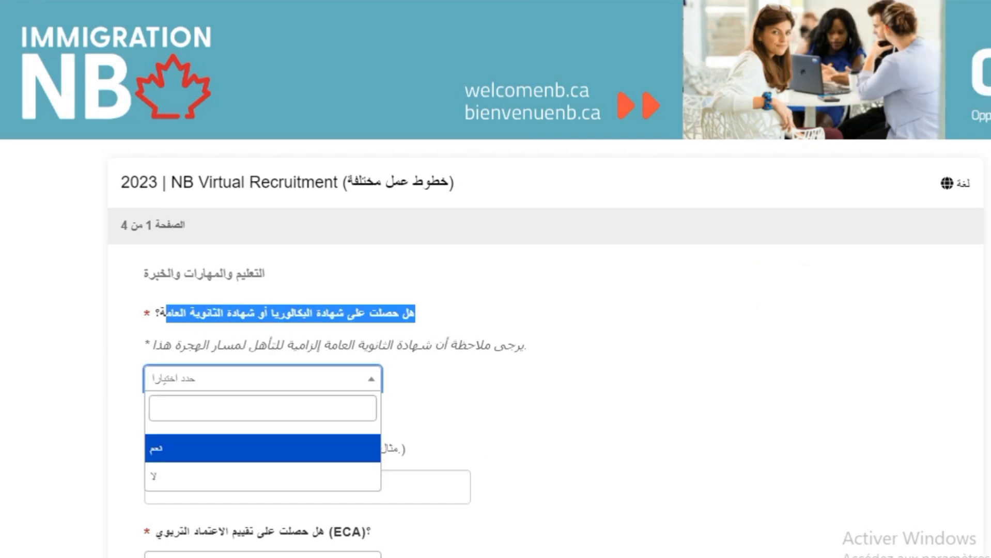
key("Down")
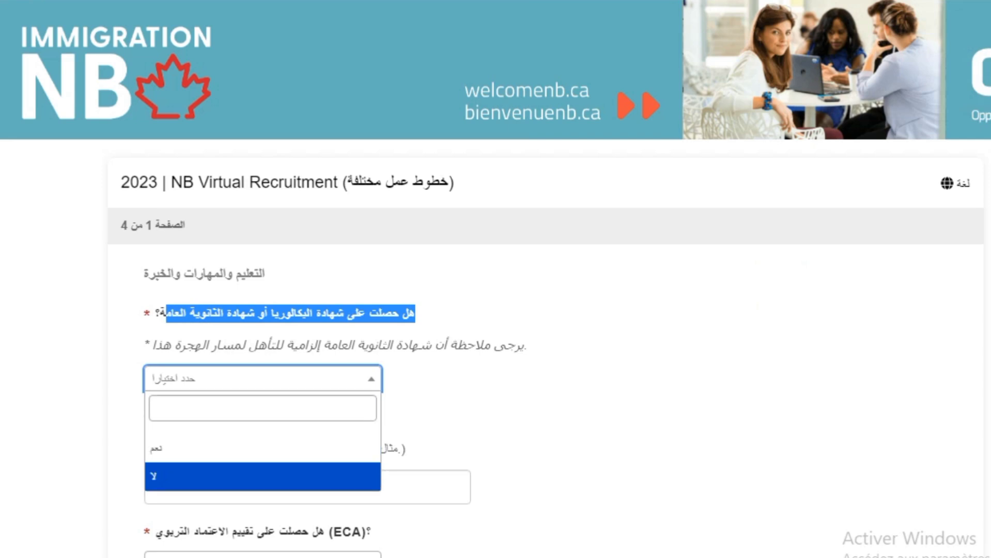
key("Return")
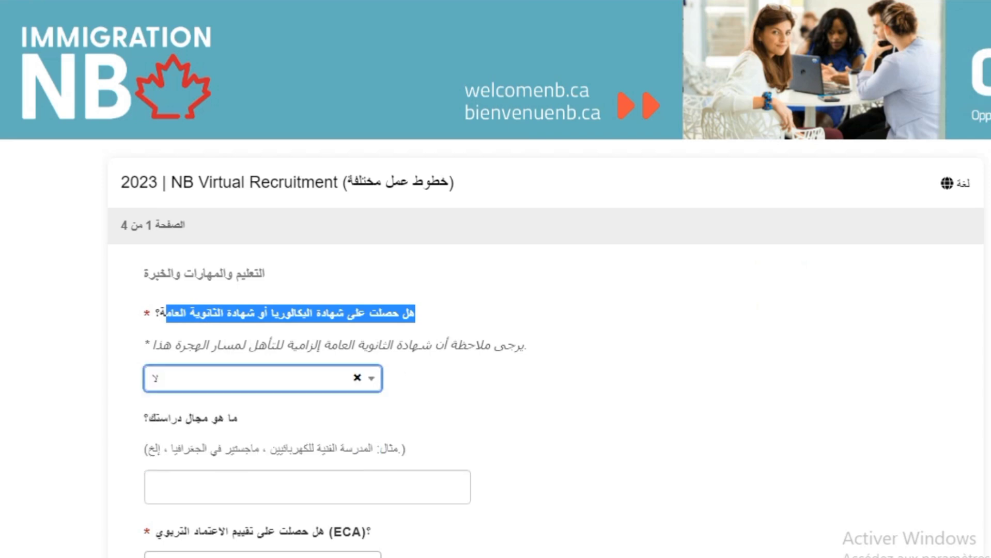
Review the optional field-of-study question and its examples, and place the cursor in its answer field.
scroll(496, 279, "down", 5)
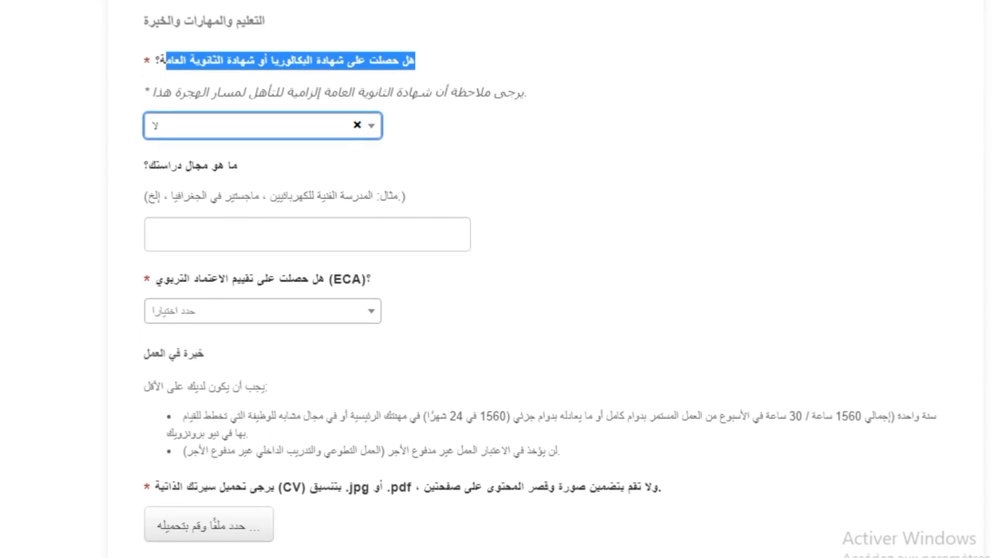
left_click_drag(237, 166, 144, 166)
scroll(495, 279, "down", 2)
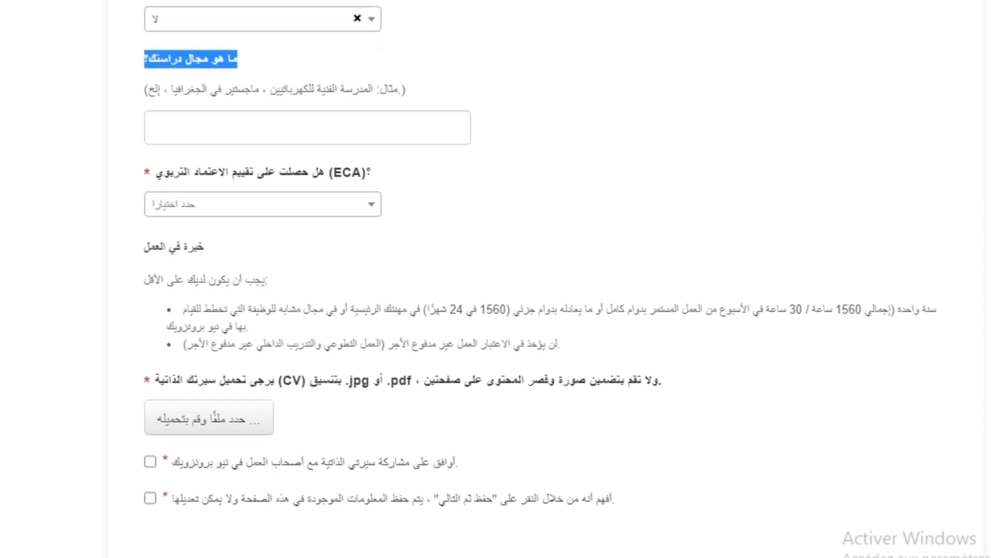
left_click(310, 64)
left_click_drag(407, 89, 147, 88)
left_click(380, 90)
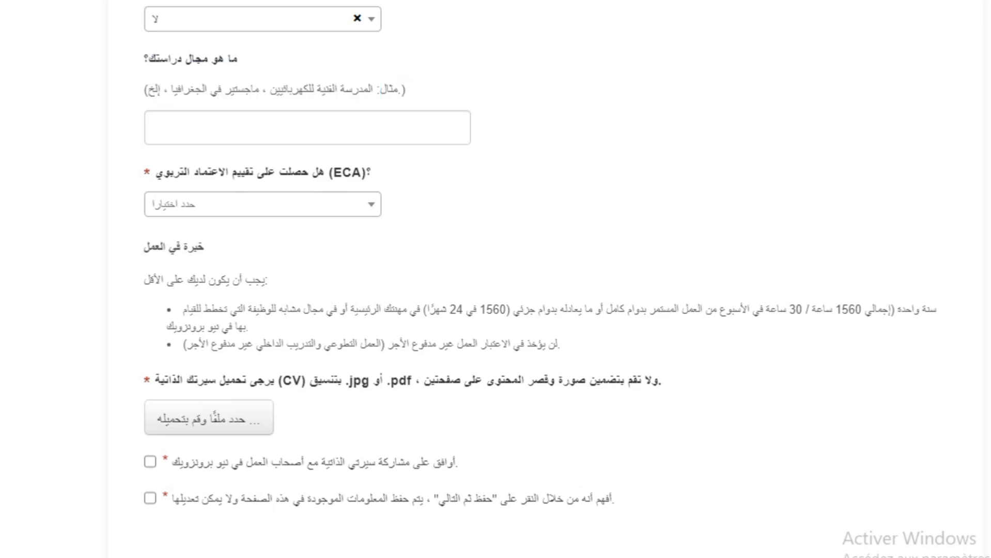
left_click(307, 128)
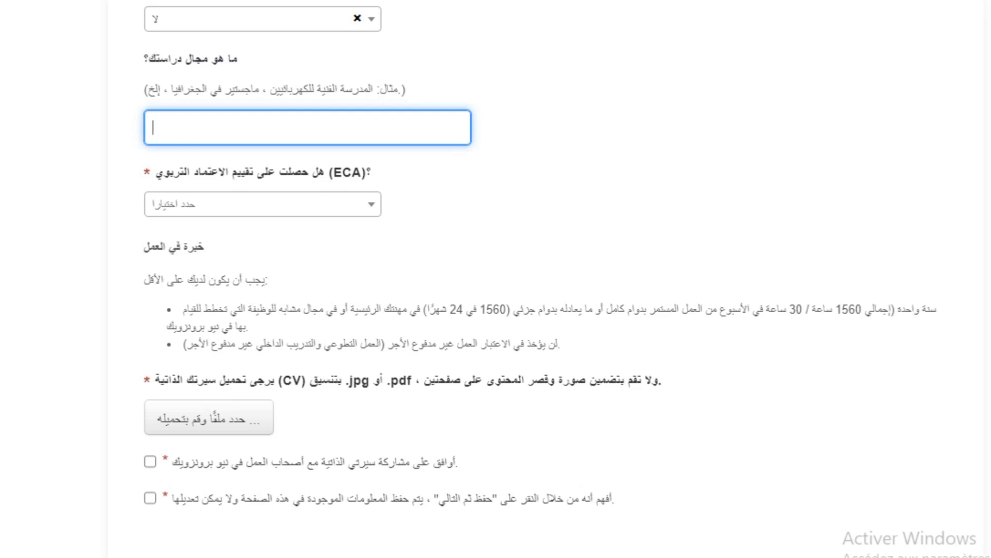
Answer no (لا) to having obtained an educational credential assessment (ECA).
left_click_drag(279, 147, 111, 149)
left_click(222, 177)
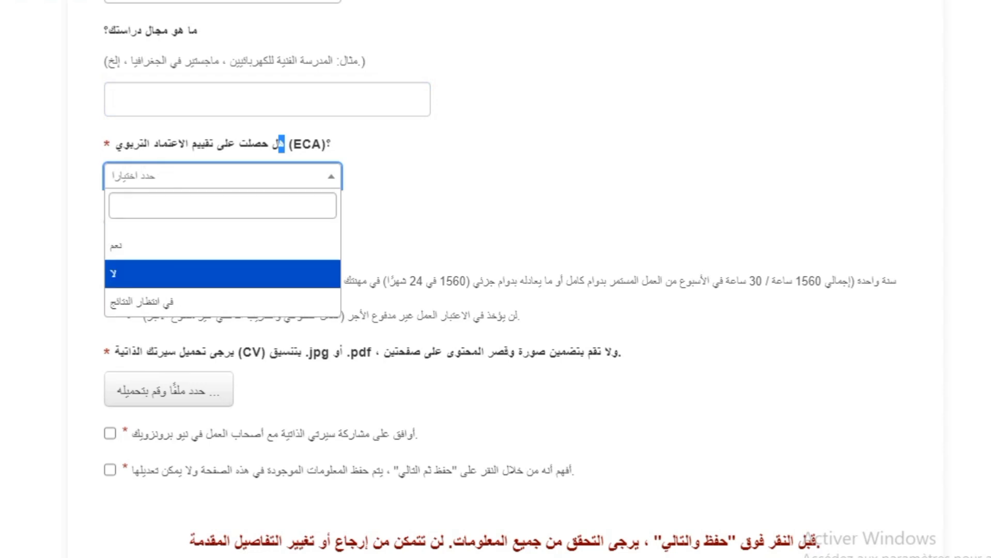
left_click(192, 276)
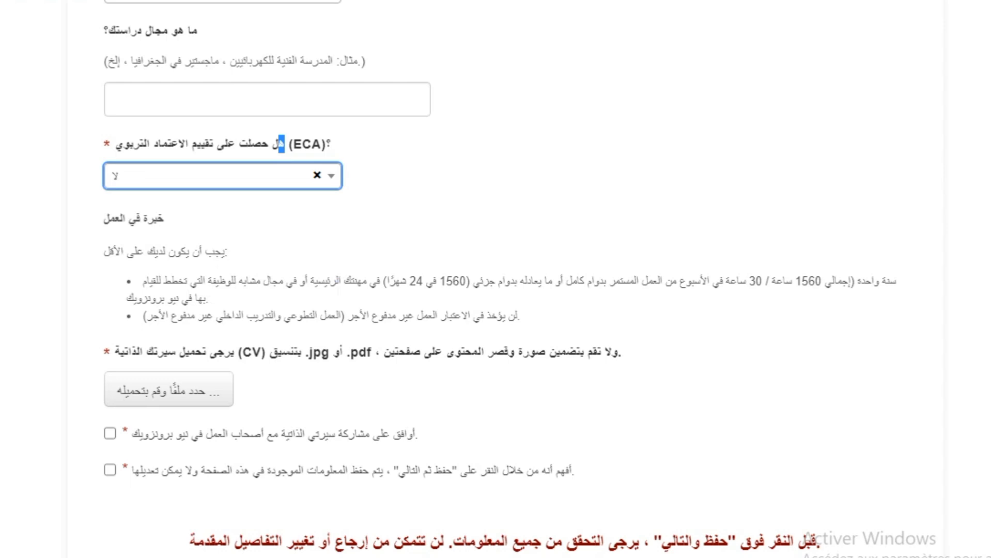
Upload the CV file under the work experience section.
scroll(495, 279, "down", 4)
left_click_drag(581, 155, 179, 158)
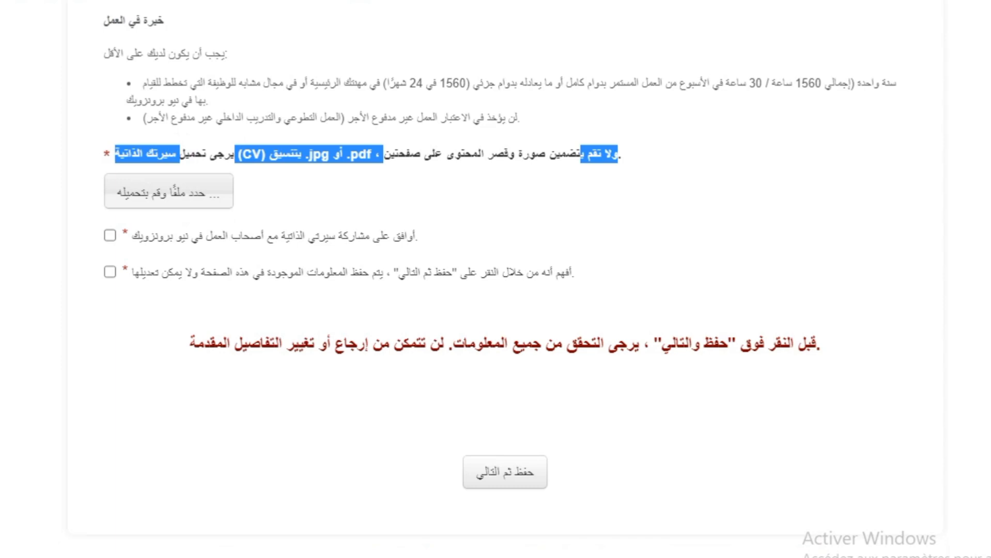
left_click(169, 191)
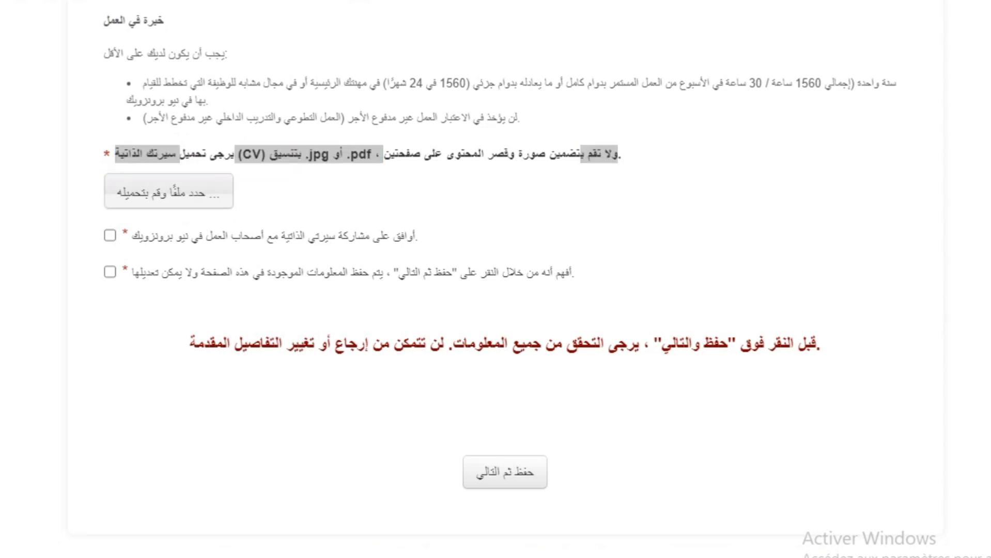
Accept sharing the CV with New Brunswick employers and the no-further-changes statement, and save the page to continue to page 2.
left_click(110, 235)
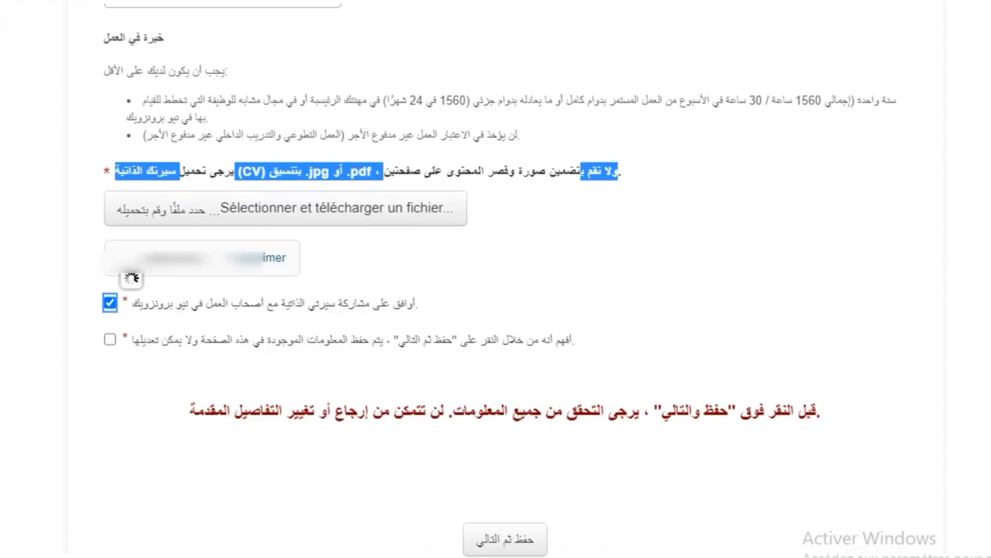
left_click(110, 344)
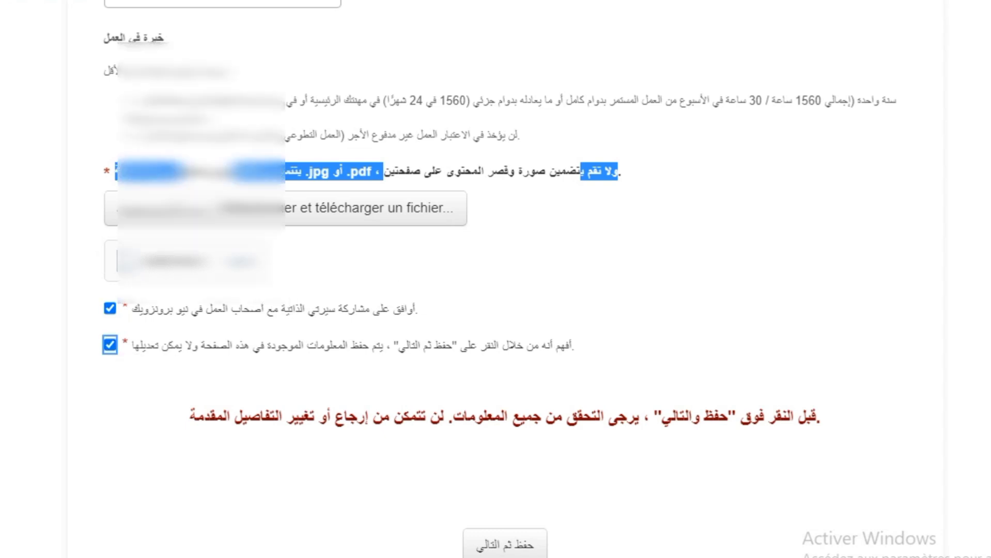
scroll(496, 278, "down", 2)
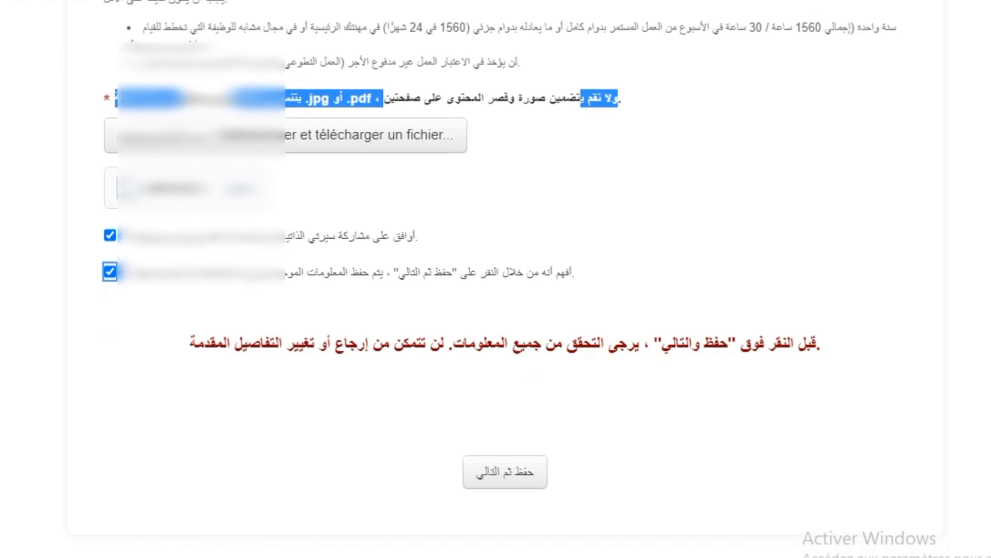
left_click(504, 472)
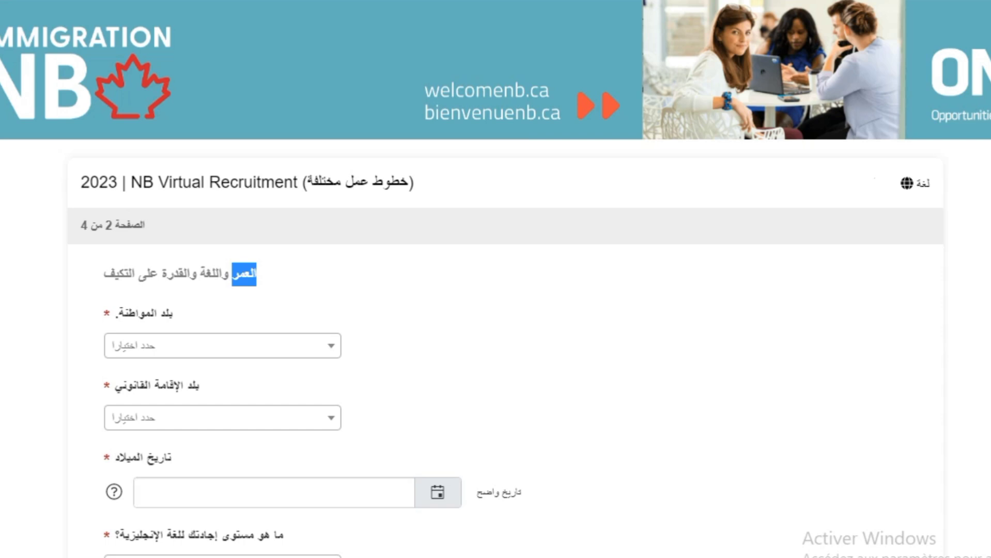
Look at the age, language and adaptability heading and the country options for the citizenship question.
left_click_drag(232, 274, 104, 274)
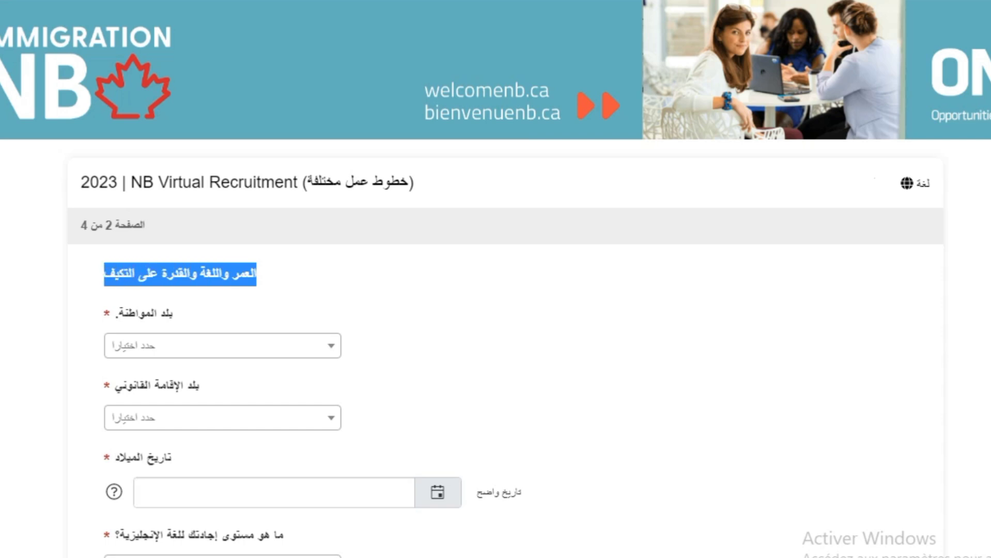
left_click_drag(174, 313, 115, 313)
left_click(222, 346)
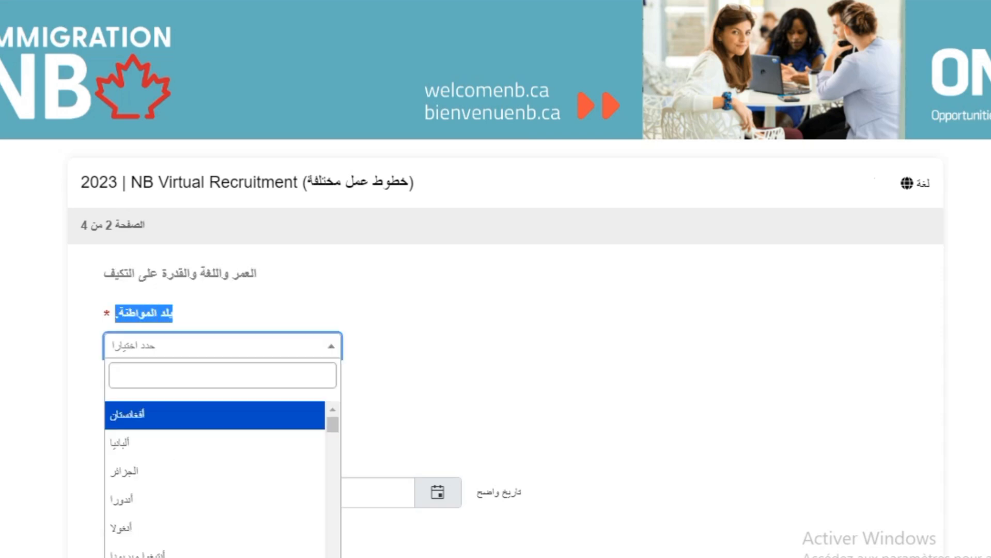
scroll(496, 279, "down", 3)
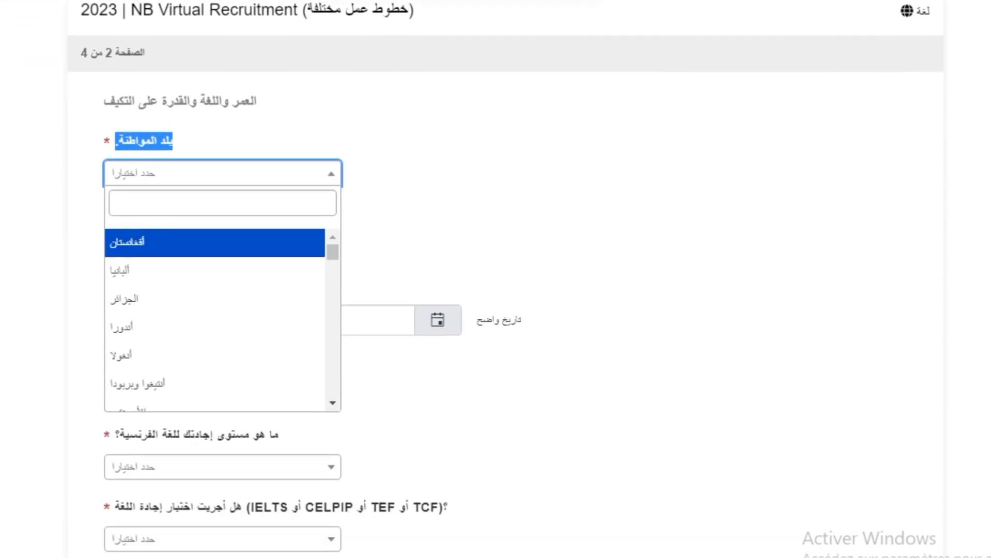
left_click(262, 179)
Browse the country options for legal residence, and check the date of birth field.
left_click_drag(200, 213, 115, 213)
left_click(222, 245)
key("Down")
key("Down")
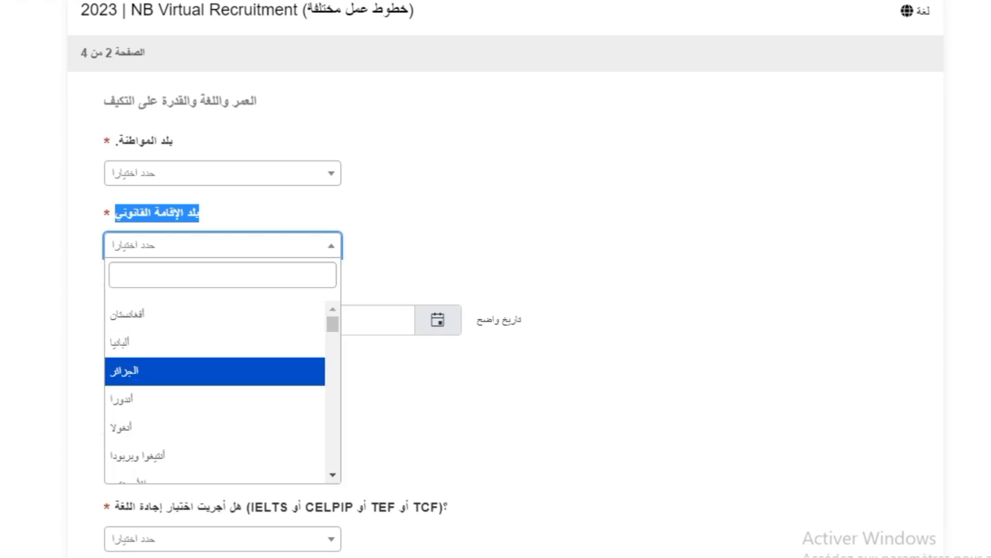
left_click_drag(333, 404, 332, 447)
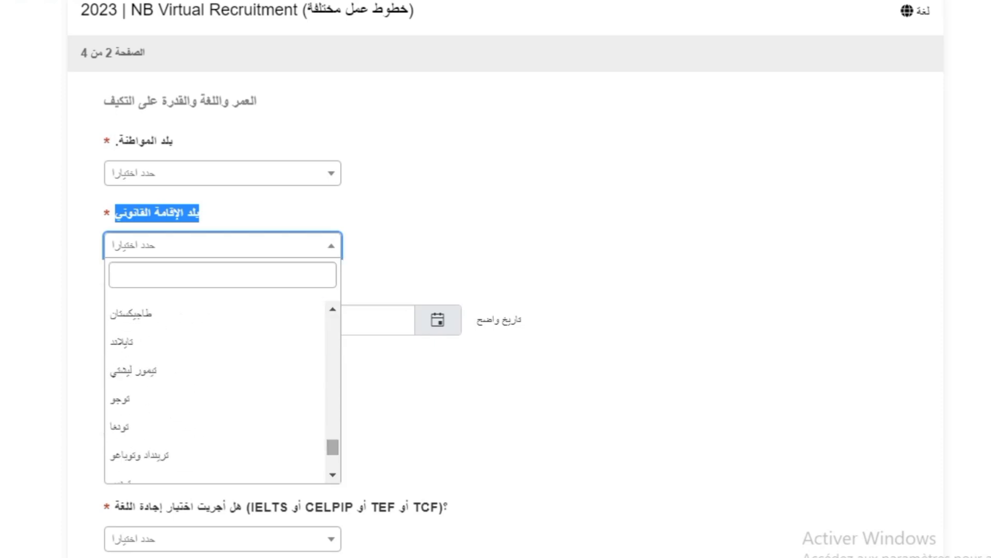
left_click_drag(356, 285, 114, 285)
left_click(274, 320)
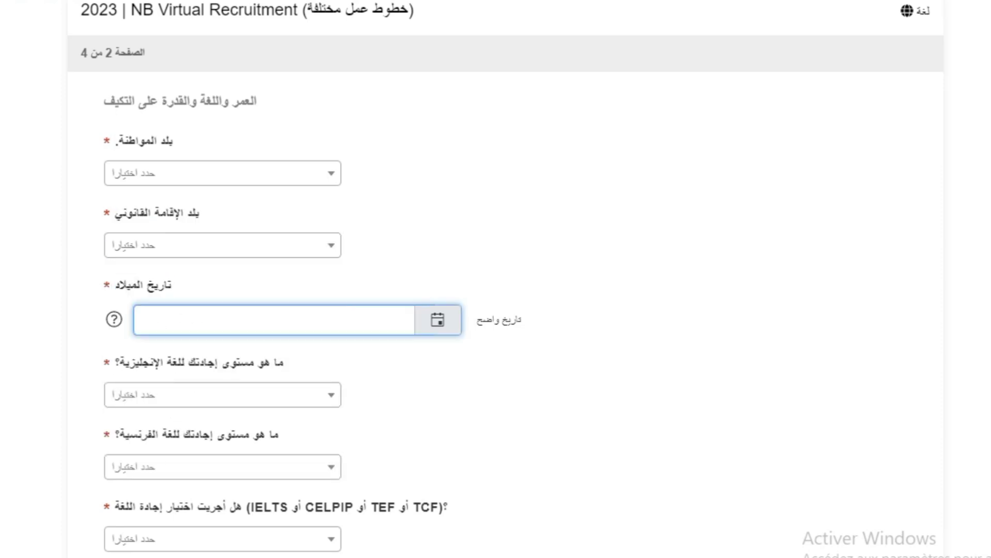
Set the English proficiency level to advanced (يتقدم).
scroll(274, 320, "down", 3)
key("Tab")
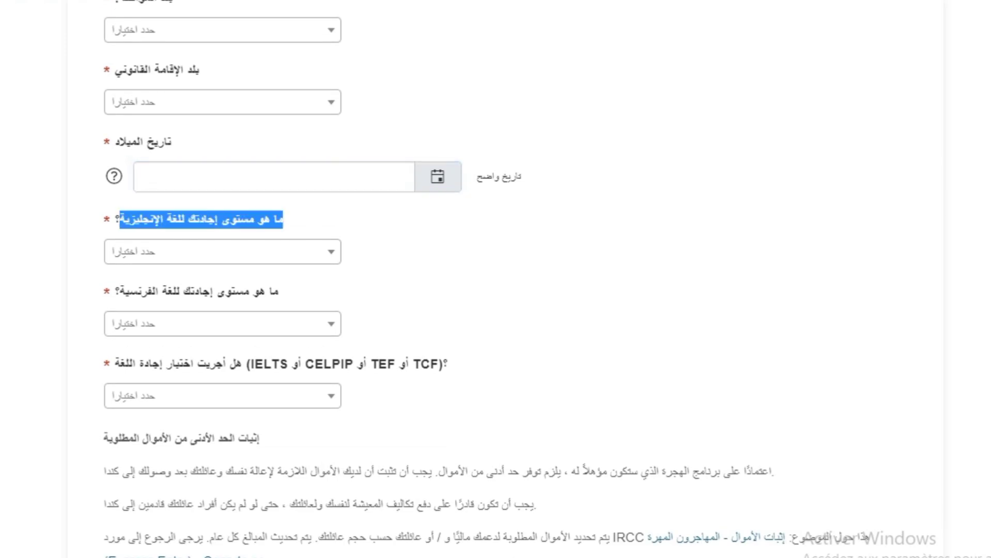
left_click(222, 251)
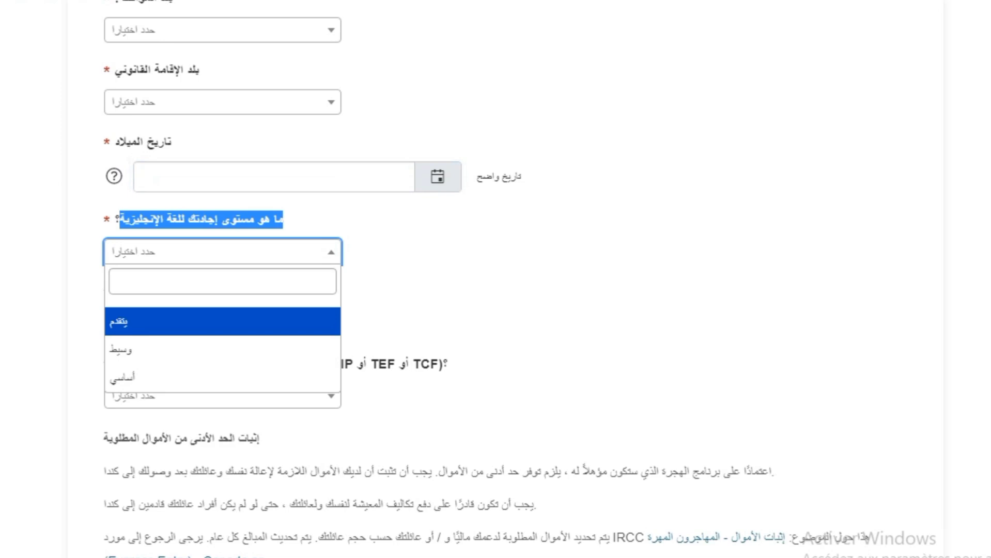
key("Return")
key("Tab")
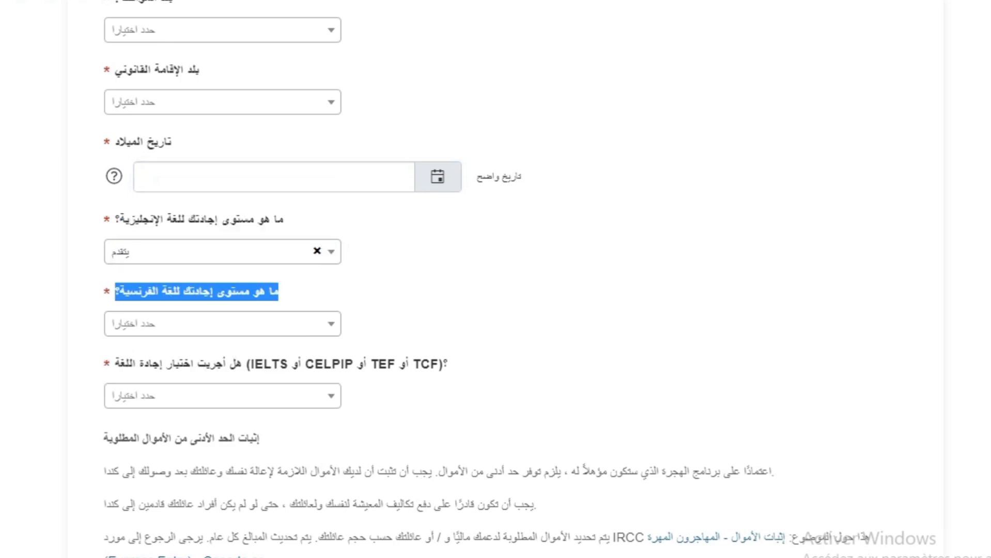
Set the French proficiency level to intermediate (وسيط).
key("Tab")
key("Down")
key("Up")
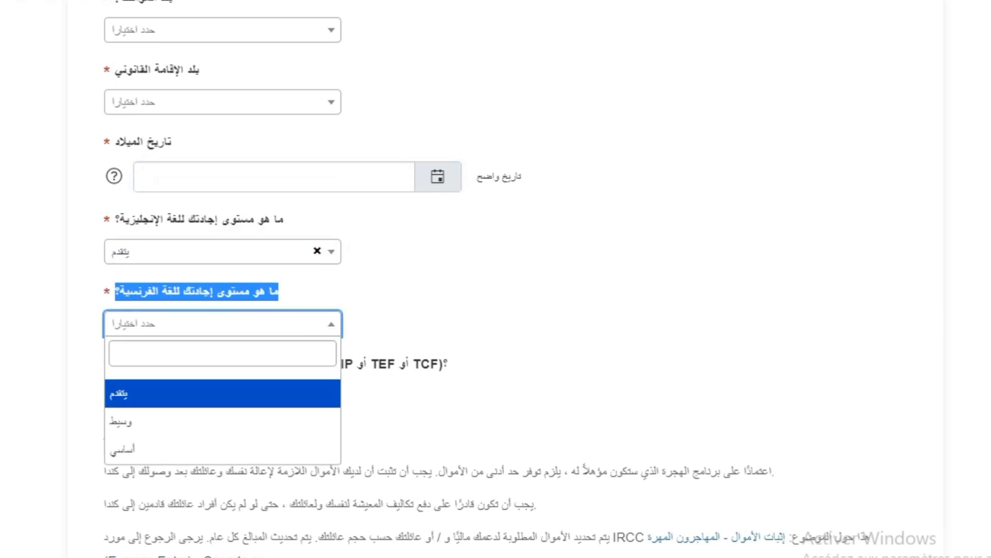
key("Down")
key("Return")
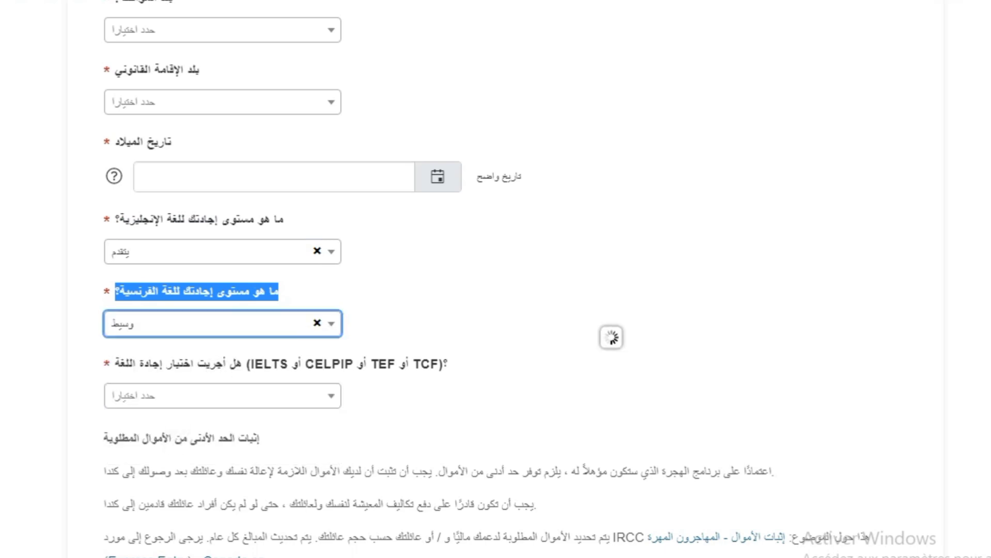
Answer no (لا) to having taken a language proficiency test (IELTS, CELPIP, TEF or TCF).
scroll(486, 279, "down", 4)
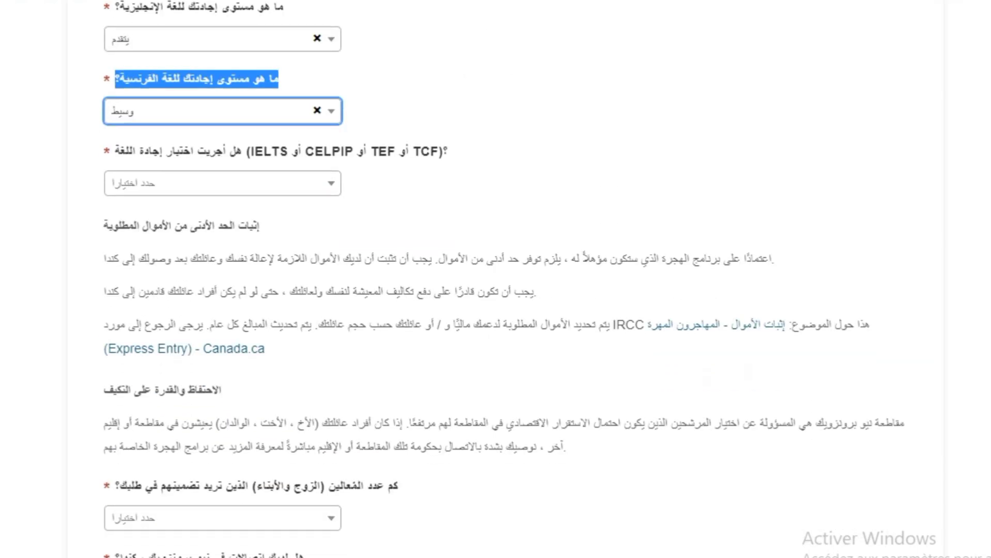
left_click_drag(106, 152, 444, 152)
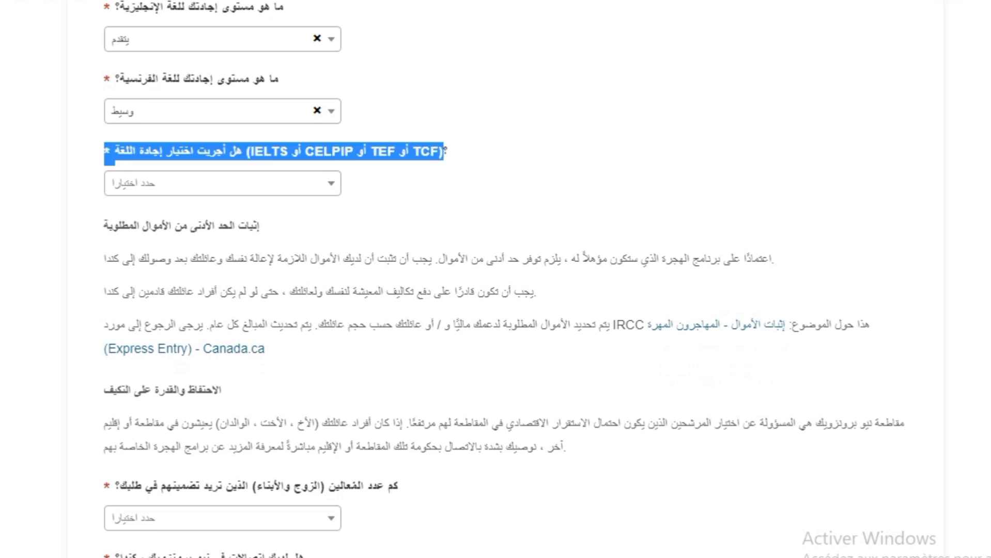
left_click(222, 184)
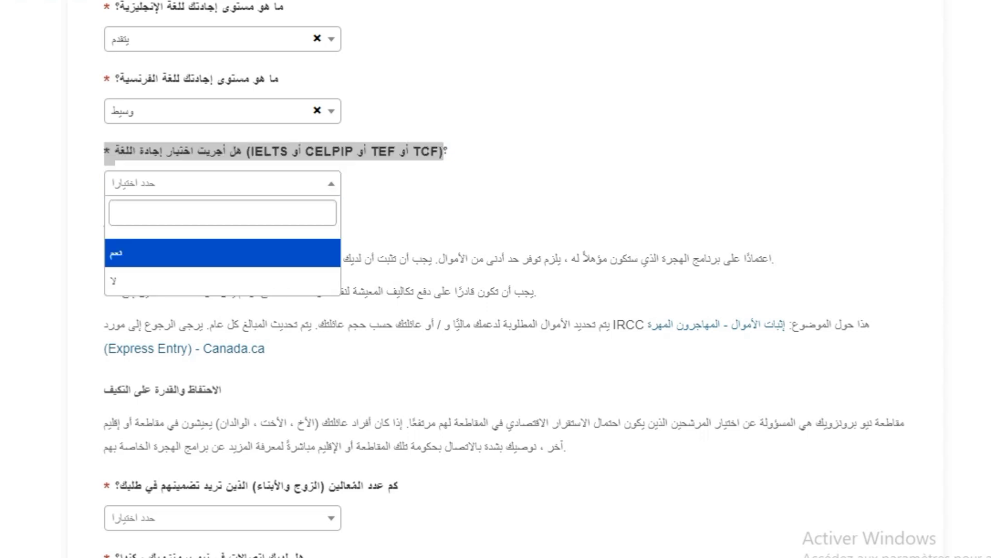
key("Down")
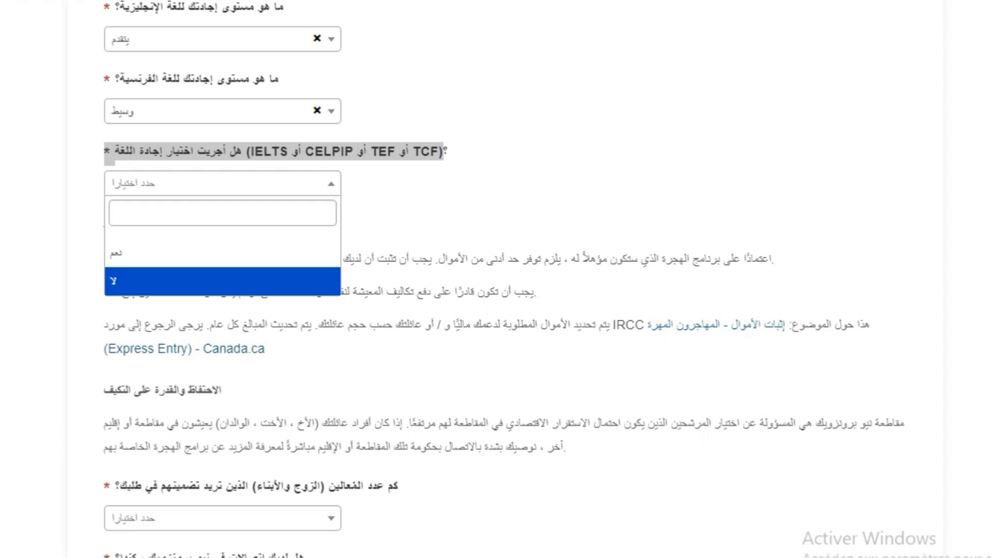
key("Return")
Read the section on proof of the minimum required funds, including the living costs for accompanying and non-accompanying family.
scroll(496, 279, "down", 6)
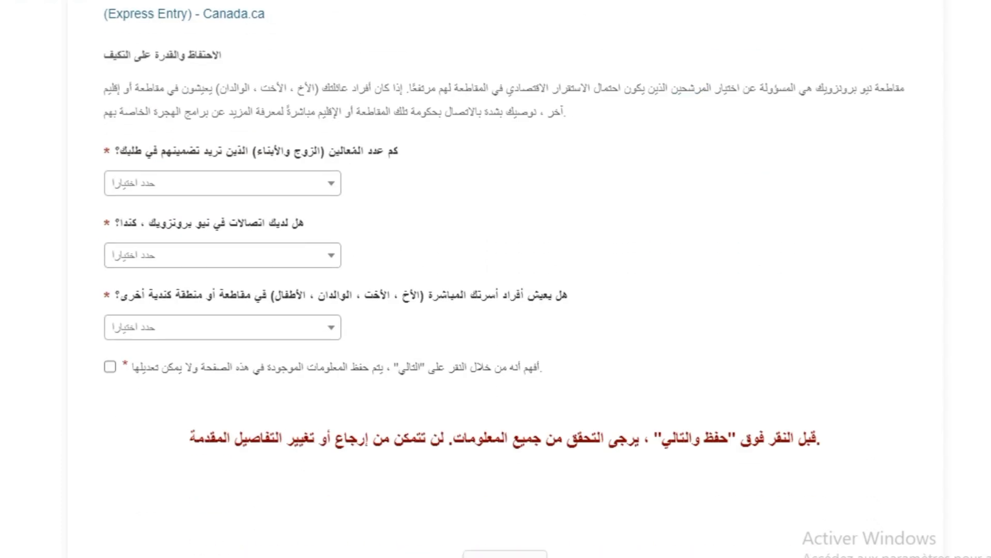
scroll(495, 279, "down", 1)
scroll(496, 279, "up", 4)
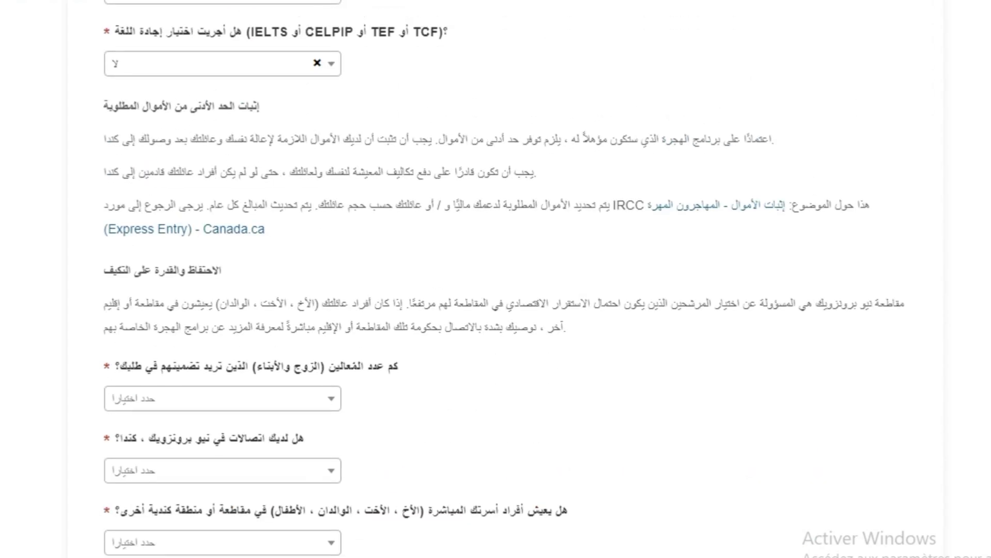
left_click_drag(260, 105, 103, 106)
left_click_drag(772, 139, 104, 139)
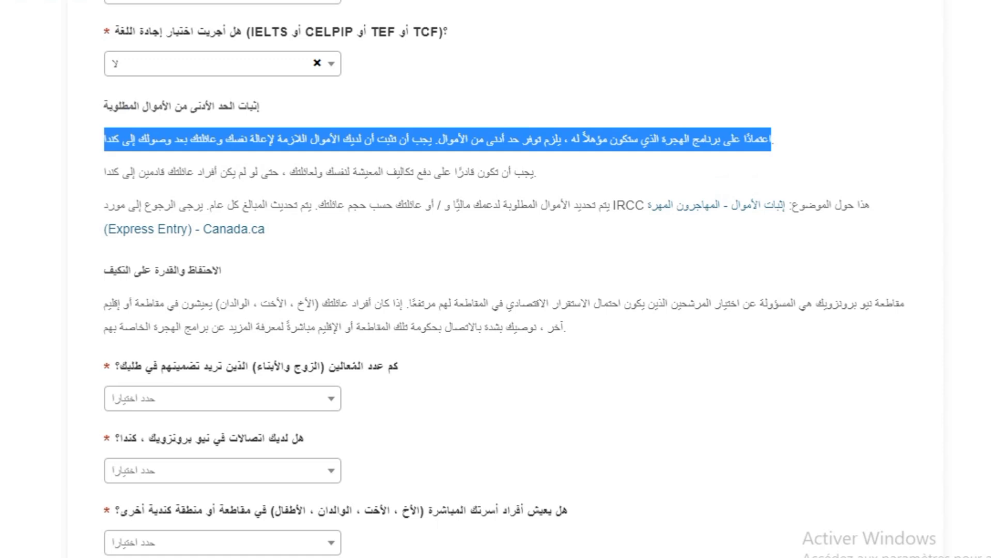
left_click_drag(536, 172, 104, 172)
left_click_drag(457, 172, 508, 172)
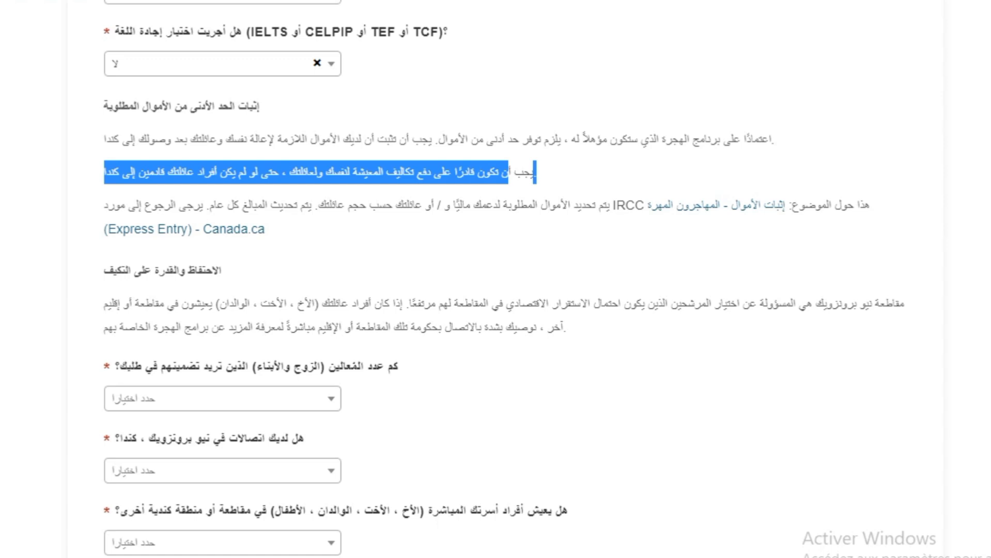
left_click(509, 172)
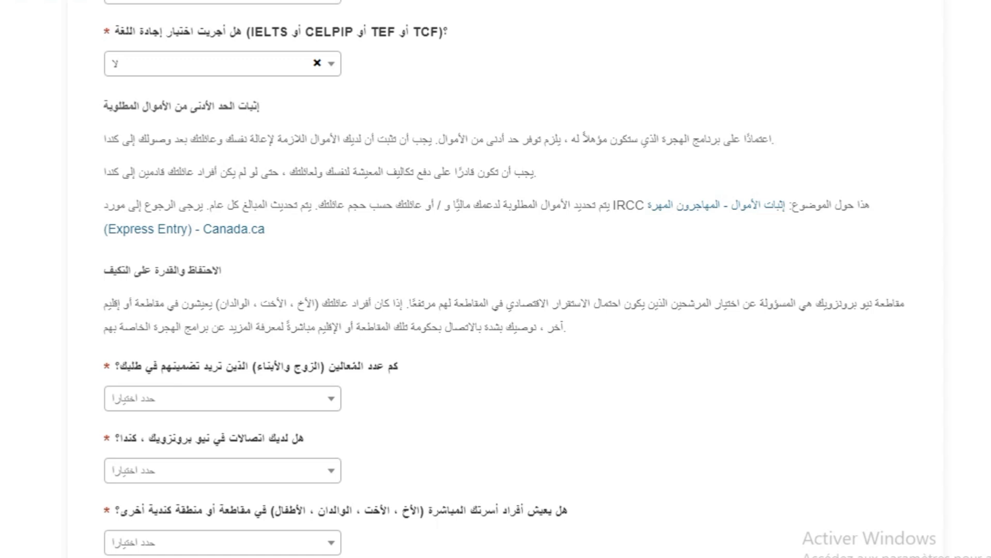
left_click_drag(259, 106, 104, 106)
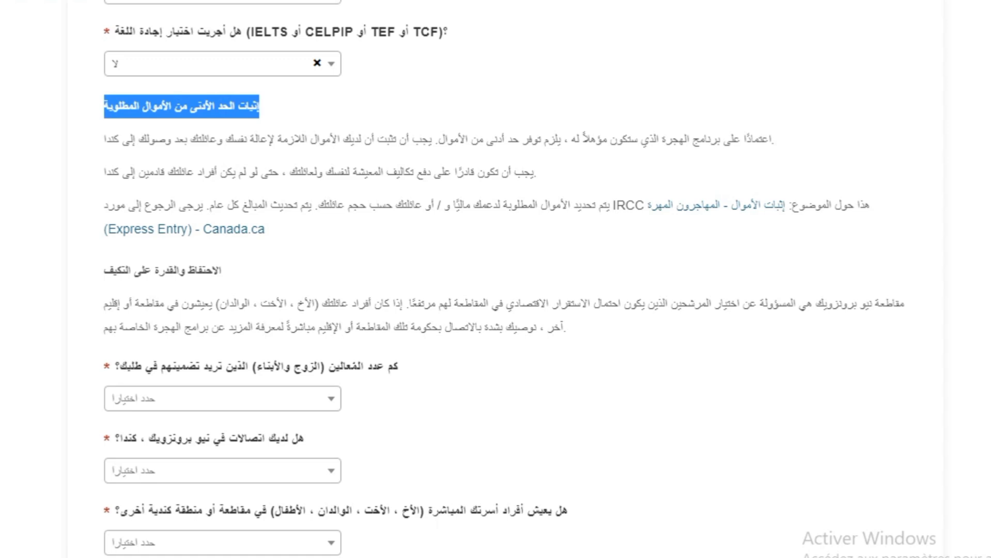
Set the number of dependants (spouse and children) included in the application to 0.
scroll(503, 279, "down", 4)
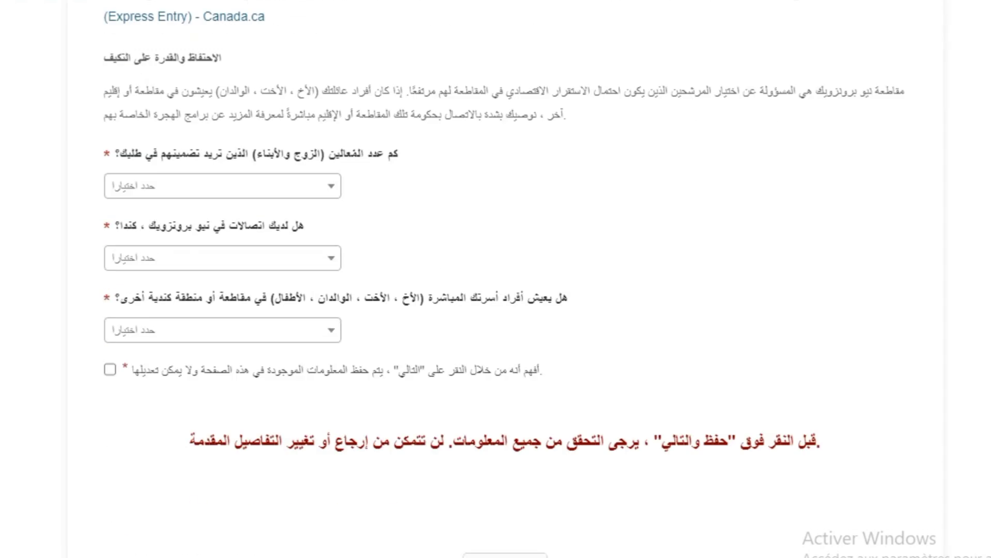
left_click_drag(399, 153, 119, 154)
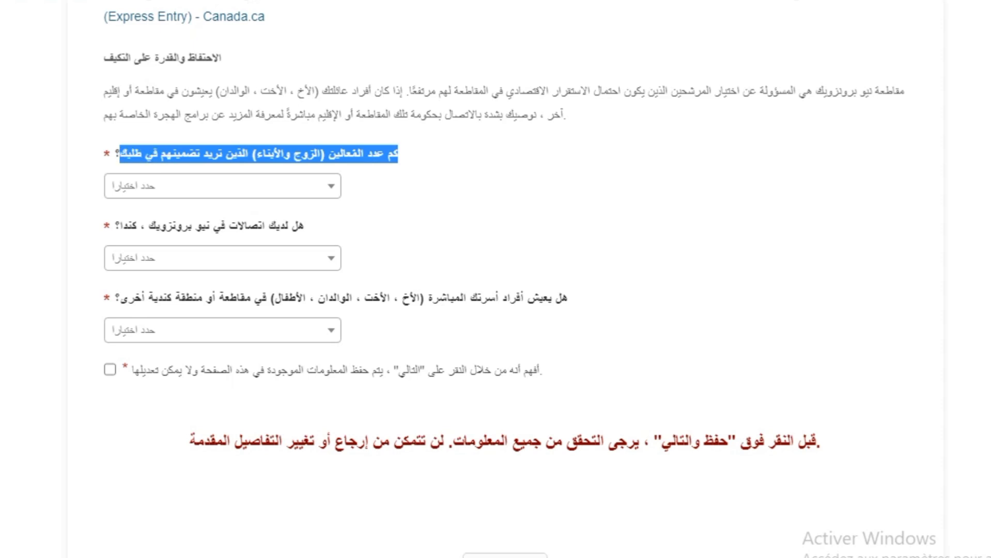
left_click(222, 186)
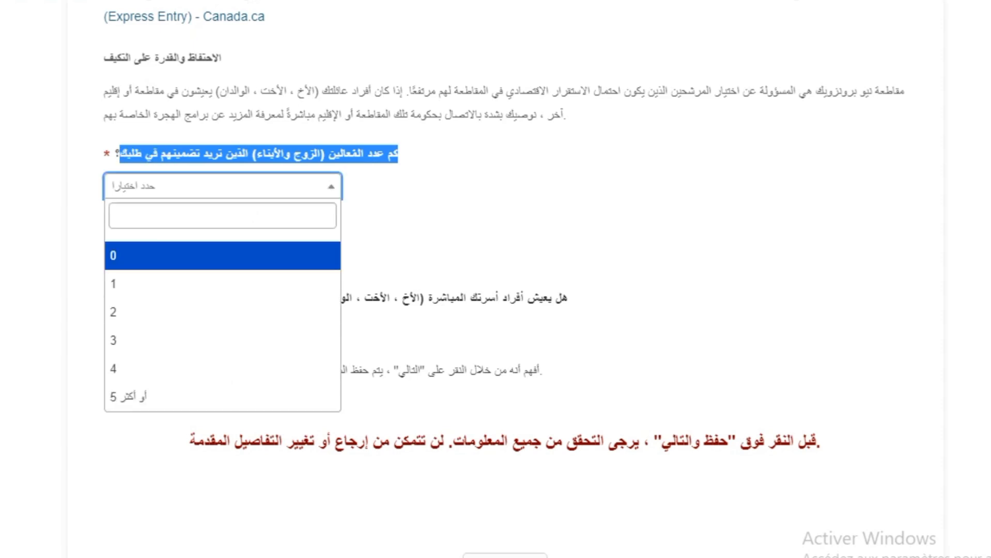
key("Down")
key("Down")
key("Down")
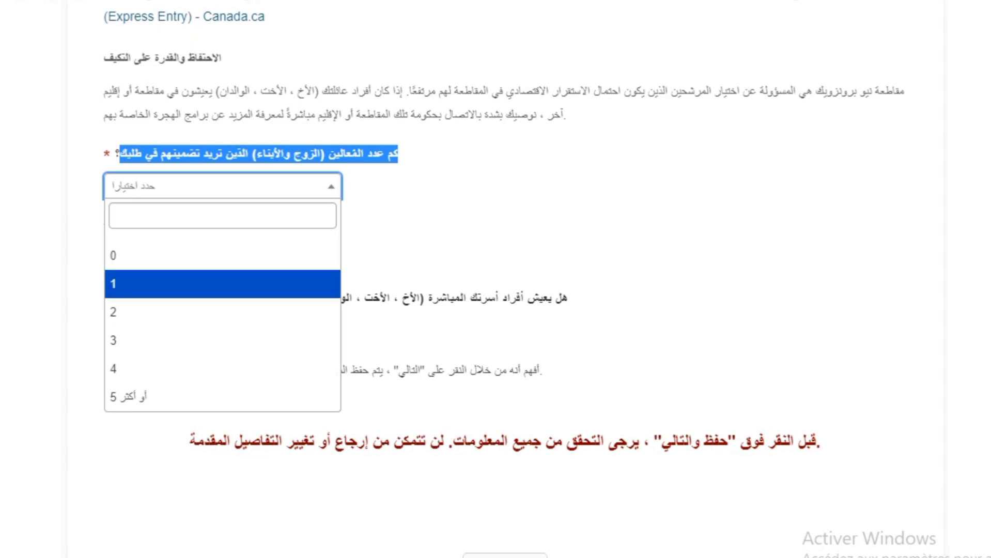
key("Up")
key("Up")
key("Up")
key("Down")
key("Down")
key("Up")
key("Up")
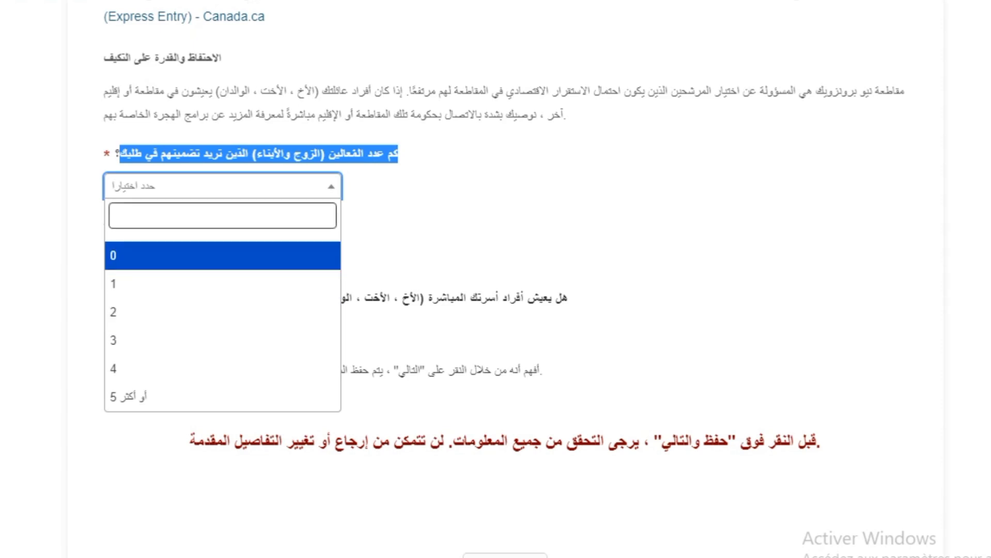
key("Down")
key("Down")
key("Up")
key("Up")
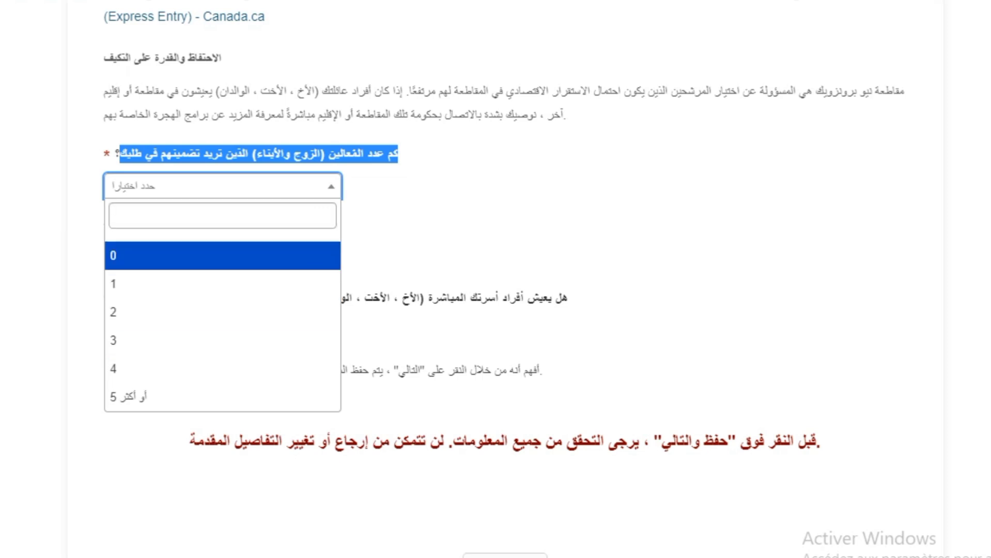
key("Return")
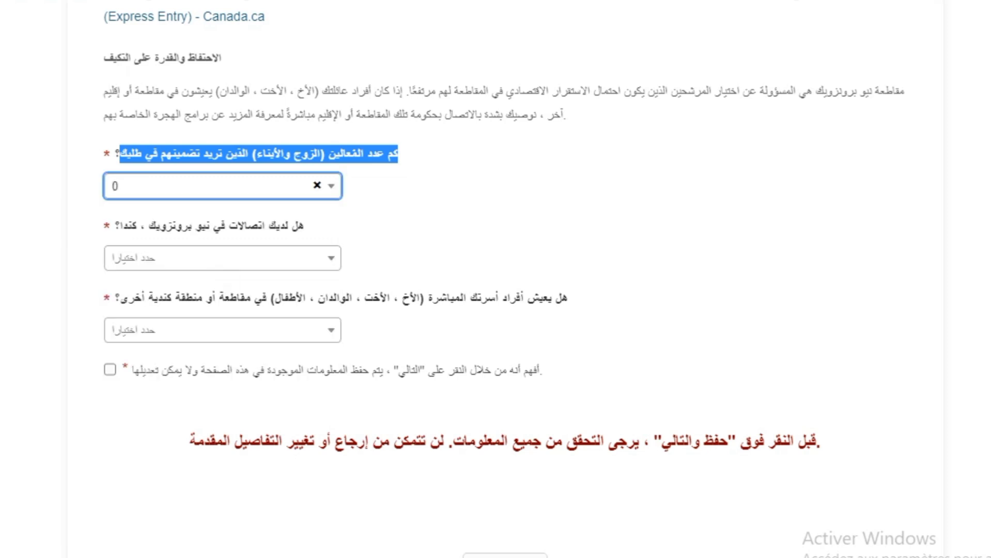
Answer no (لا) to having contacts in New Brunswick, leaving the acknowledgement below unticked.
left_click(250, 258)
key("Down")
key("Up")
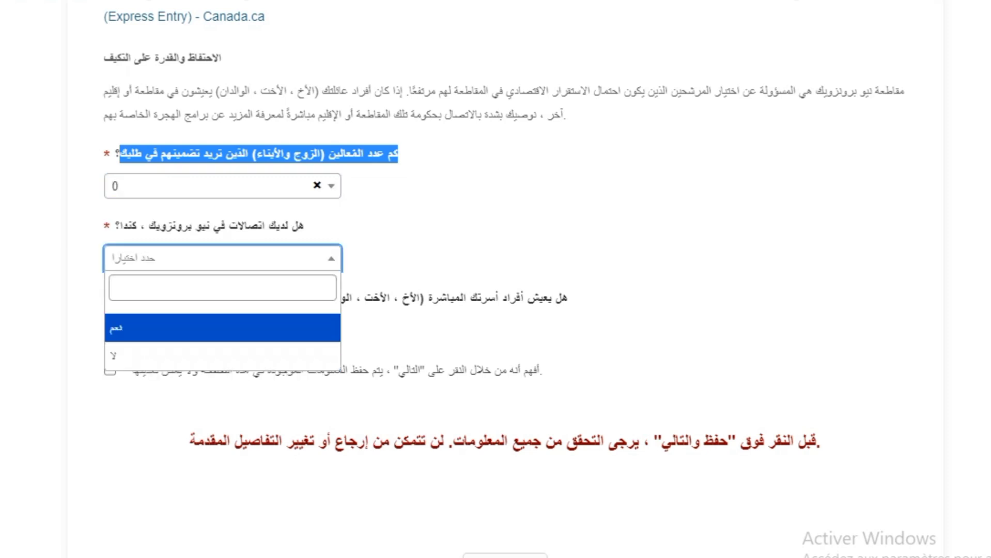
key("Down")
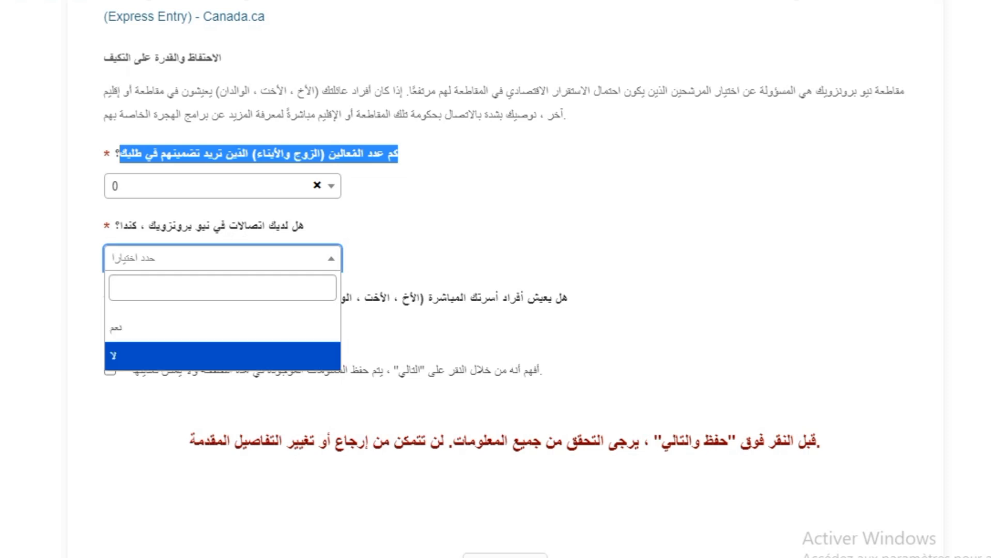
key("Up")
left_click(231, 374)
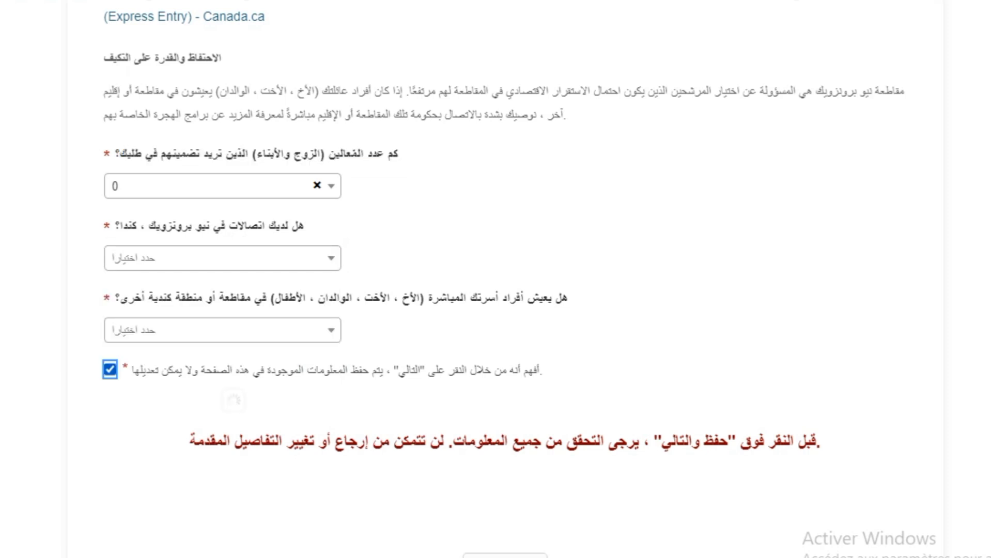
left_click(225, 258)
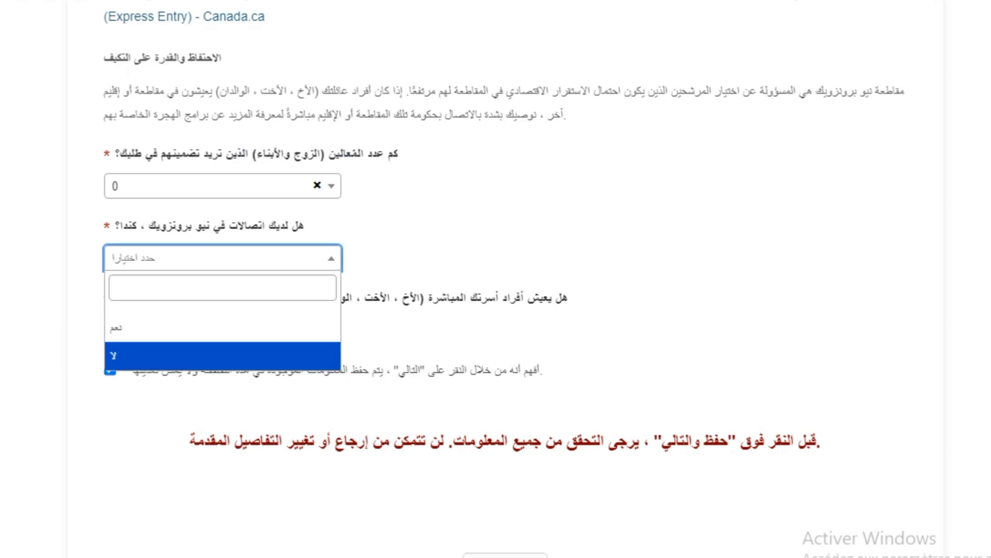
left_click(171, 356)
left_click(110, 369)
Answer no (لا) to having immediate family members living in another Canadian province or territory.
left_click(223, 331)
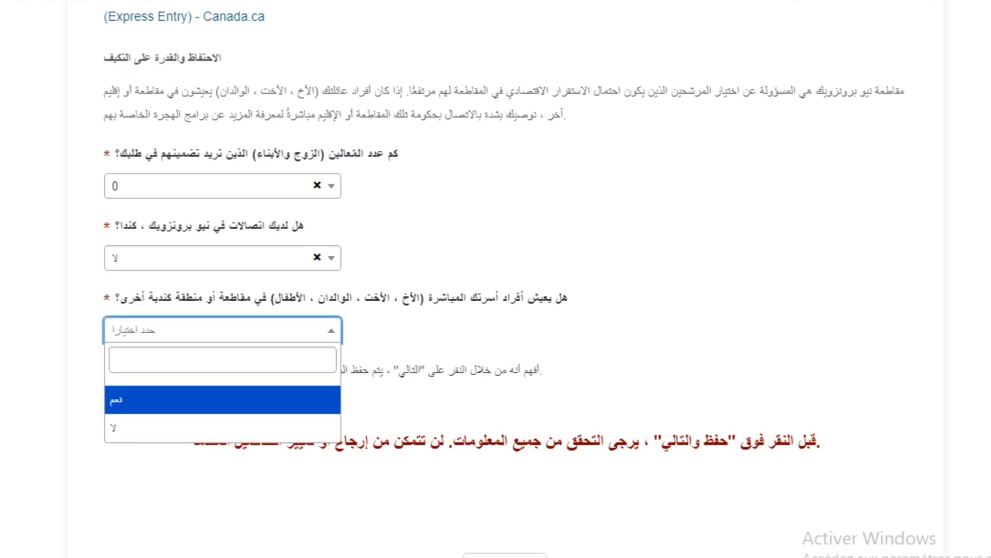
left_click_drag(568, 298, 128, 298)
left_click(222, 330)
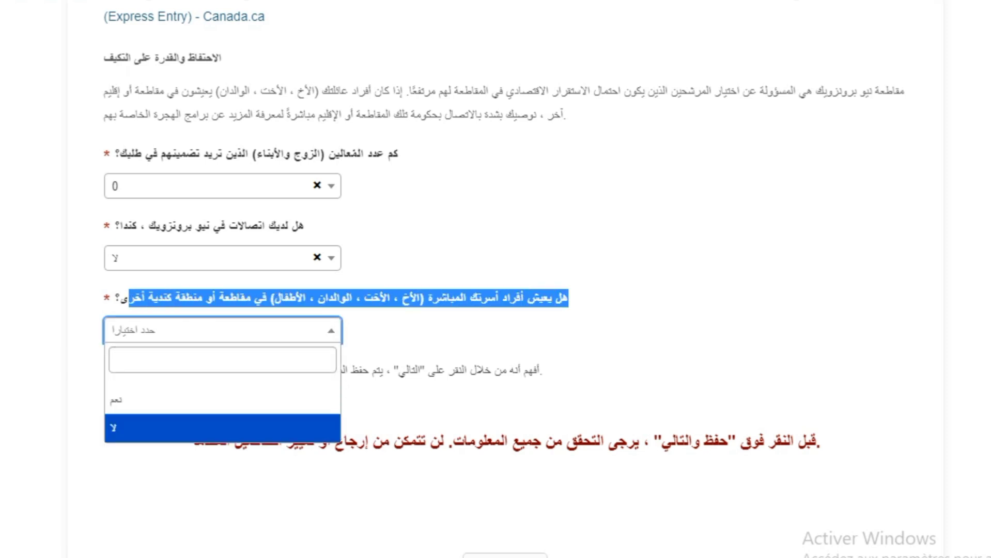
left_click(228, 428)
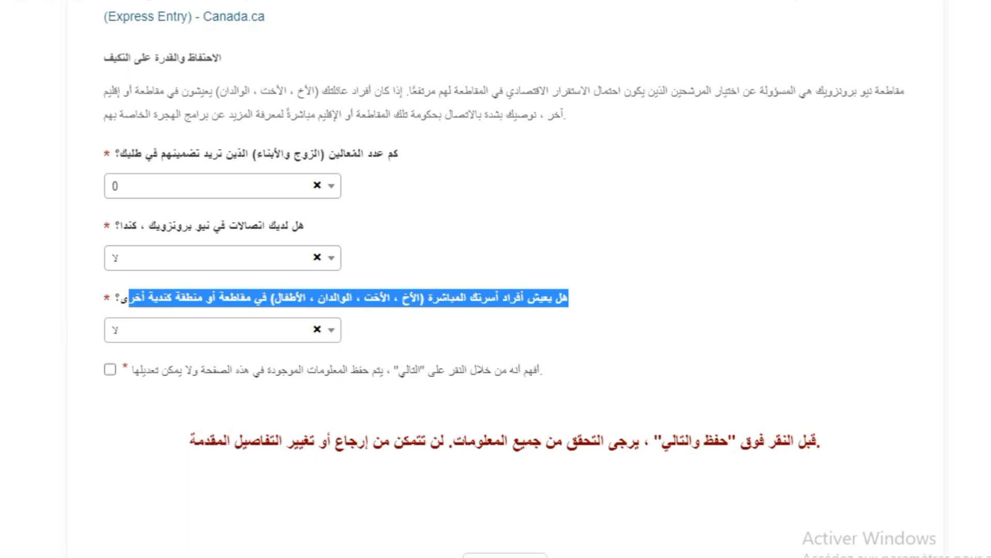
Try the answer yes (نعم) for immediate family in another Canadian province or territory, and set it back to no (لا).
left_click(445, 310)
left_click_drag(421, 298, 274, 298)
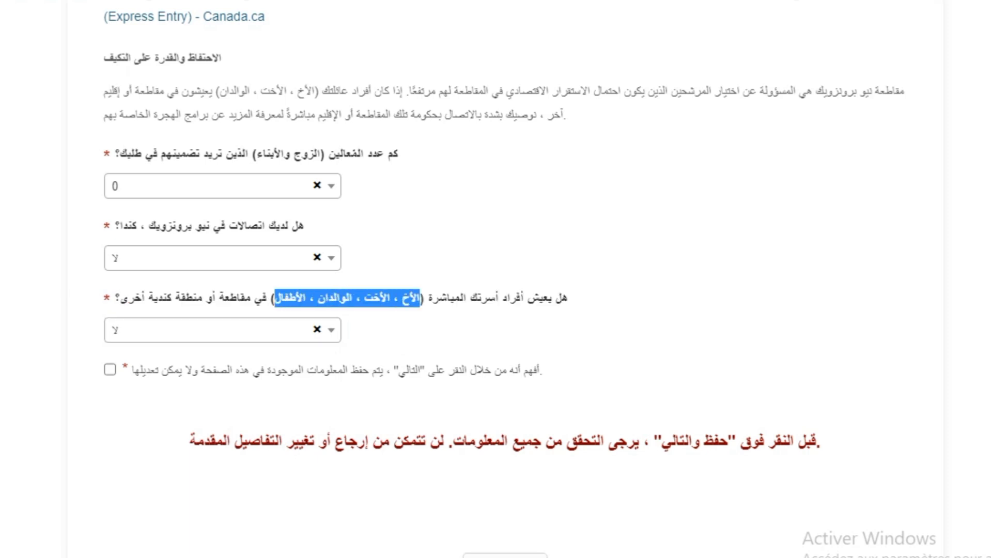
left_click(222, 331)
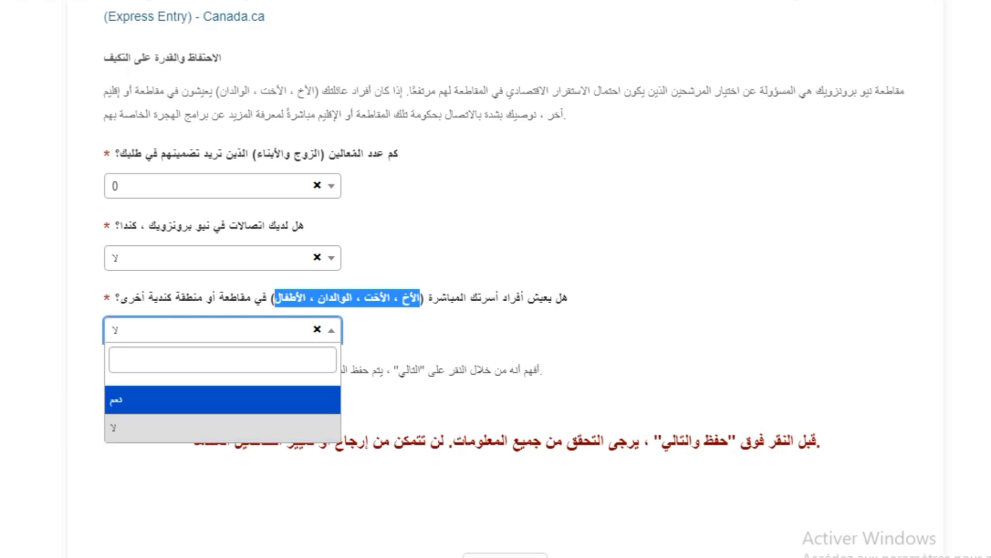
left_click(222, 401)
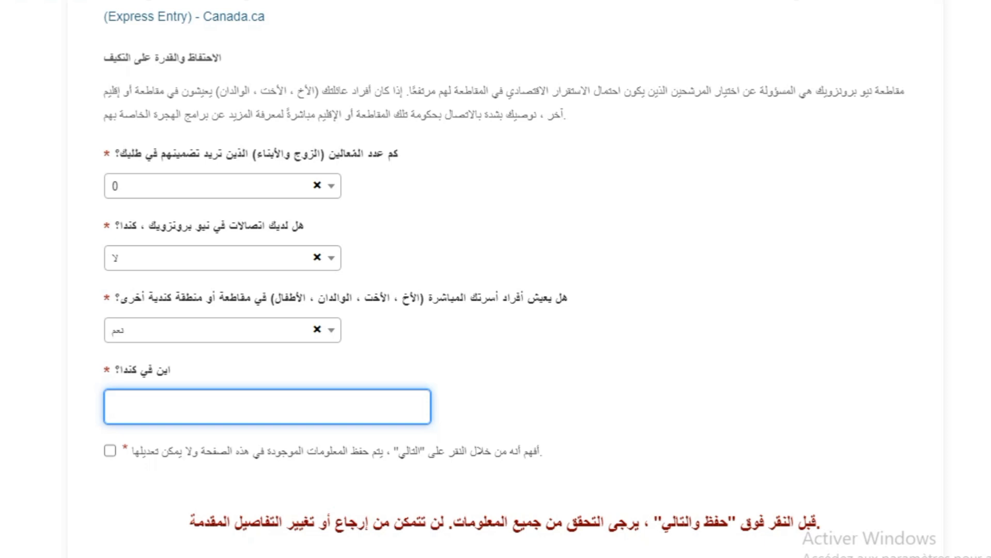
left_click(317, 330)
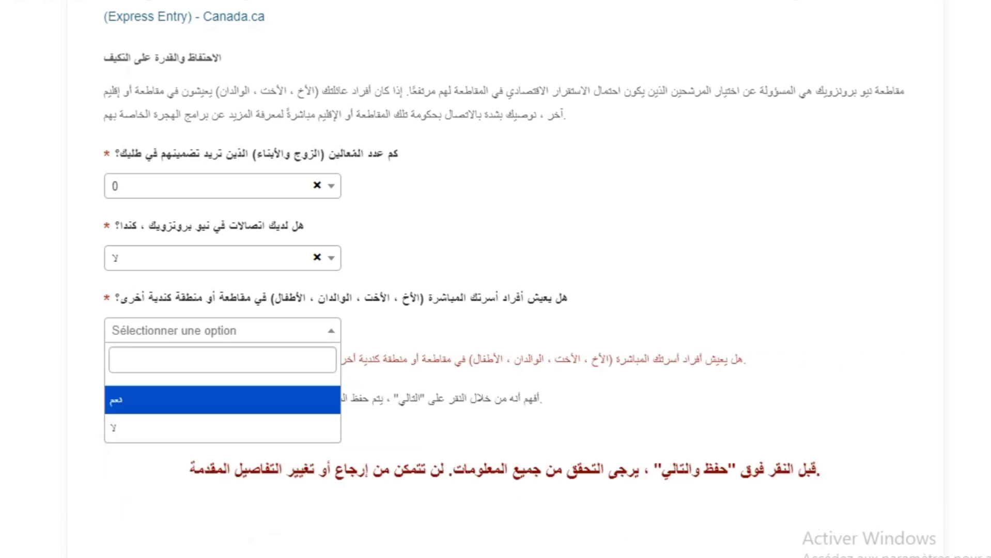
key("Down")
key("Return")
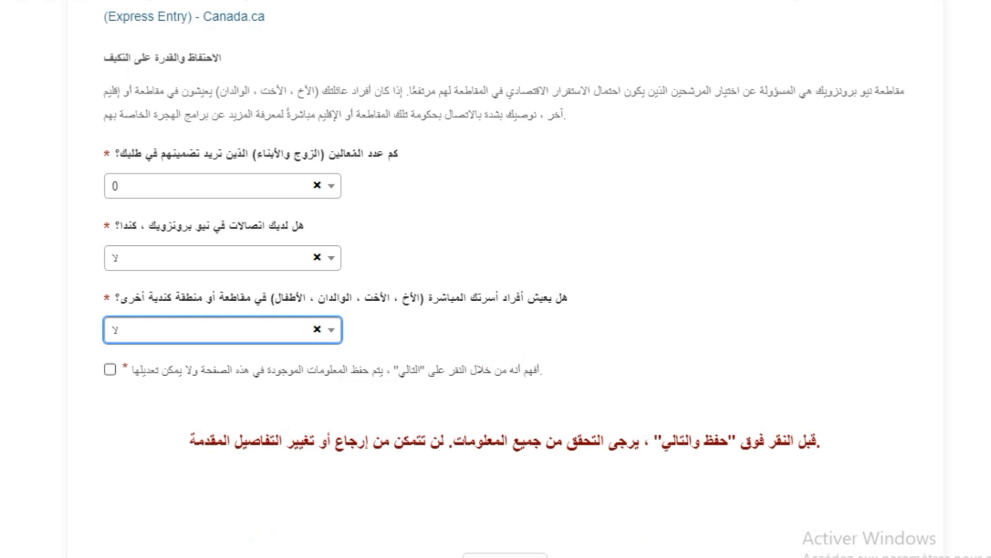
Acknowledge that the saved information cannot be modified, and save the page to continue to page 3.
left_click(109, 369)
scroll(109, 369, "down", 1)
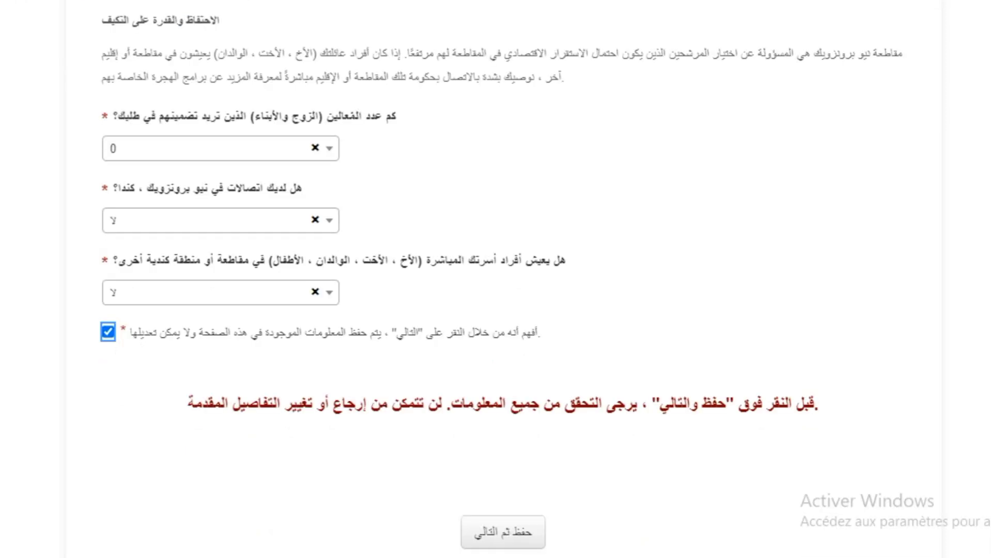
left_click(502, 532)
Try answering yes (نعم) to adding spouse or partner information and look through the additional questions.
left_click_drag(249, 236, 101, 236)
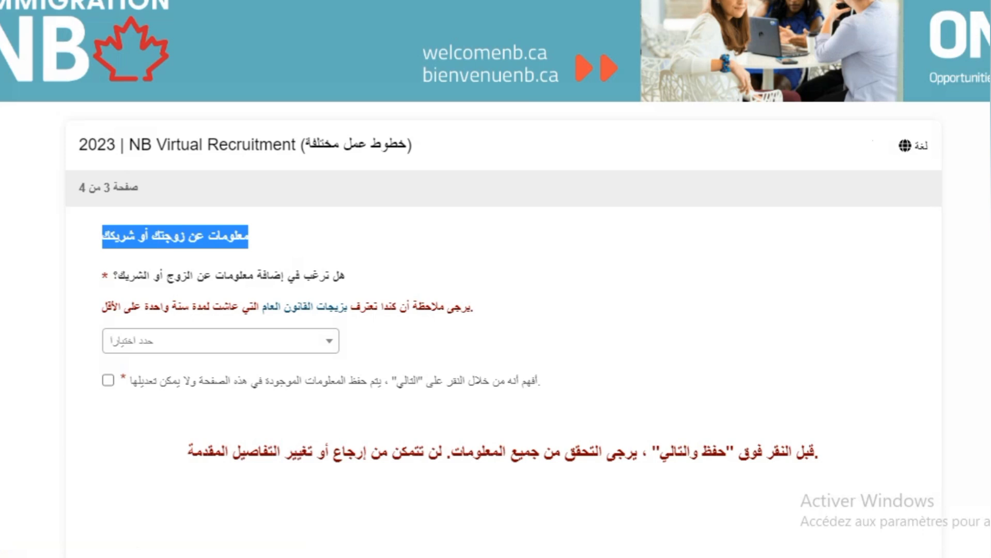
left_click_drag(346, 276, 102, 278)
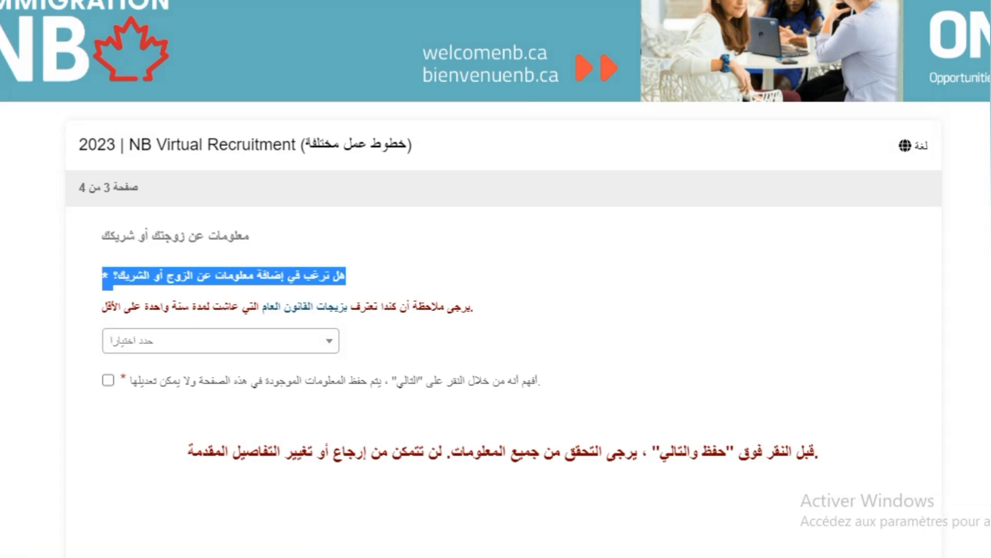
scroll(496, 279, "down", 3)
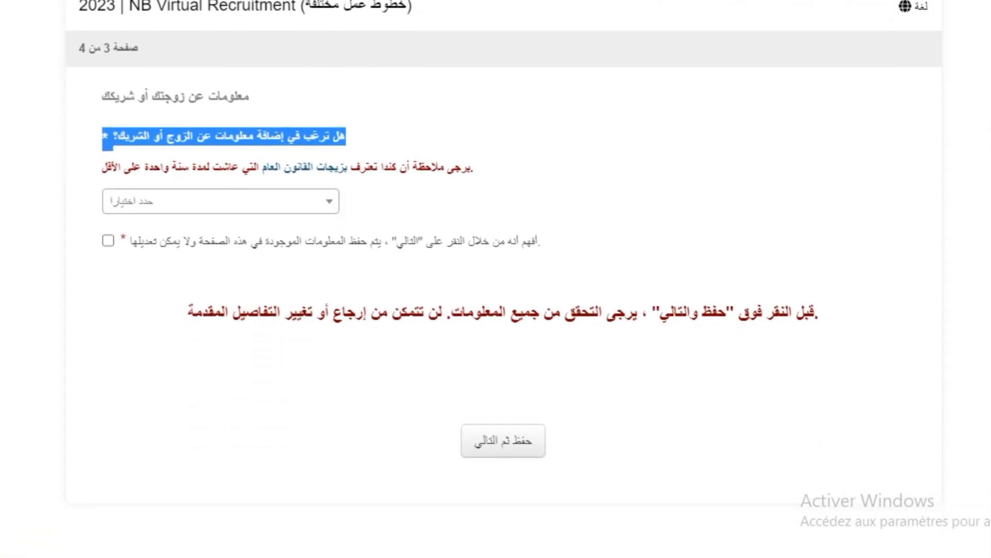
left_click(289, 202)
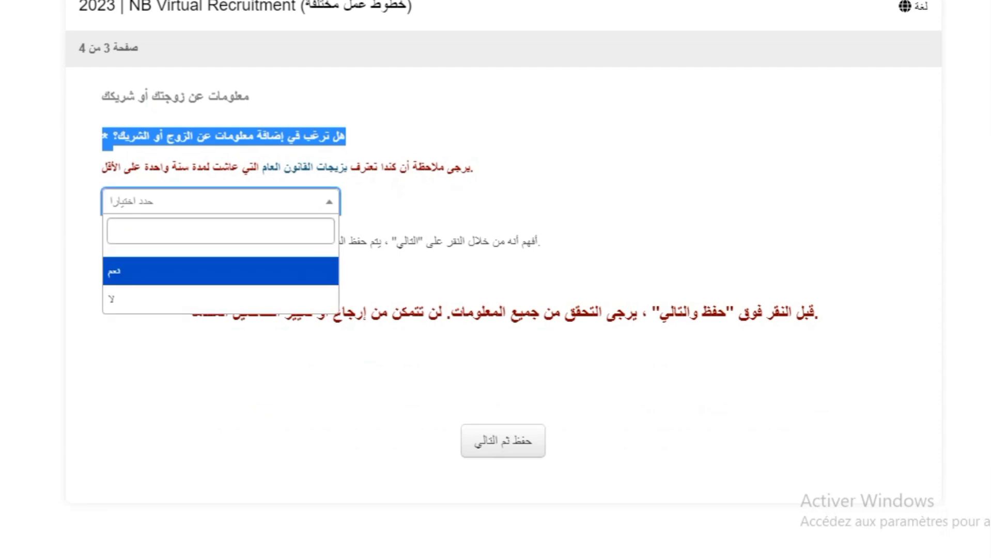
left_click(220, 271)
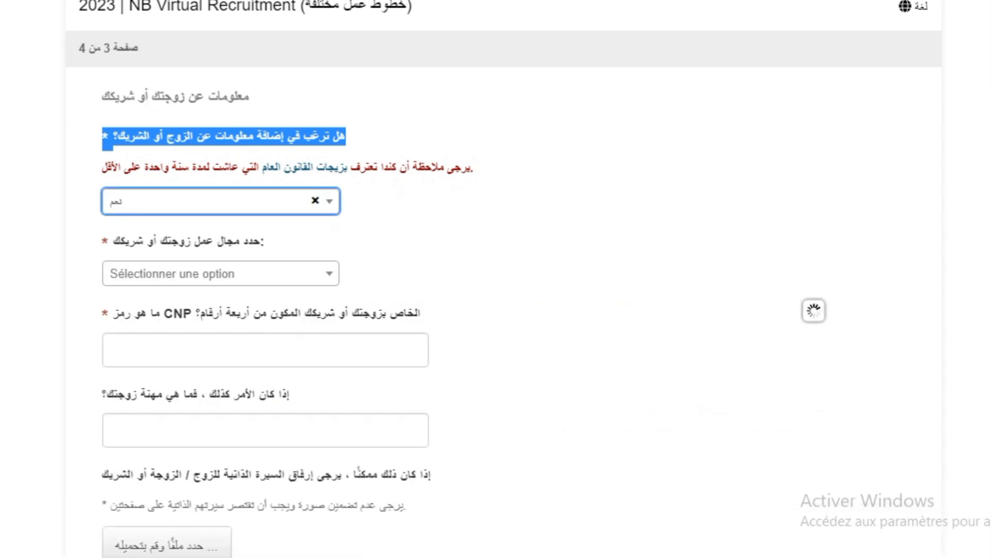
scroll(496, 279, "down", 4)
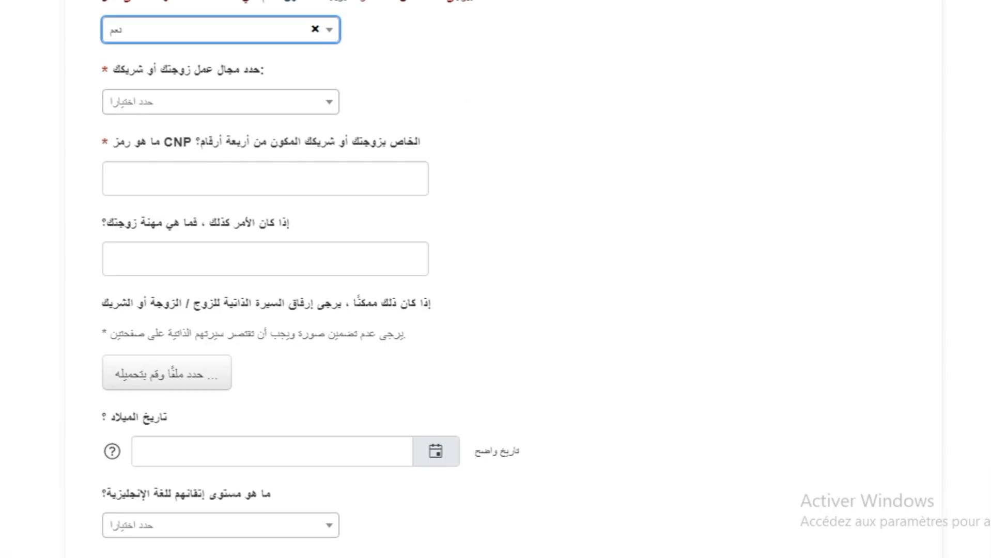
scroll(496, 279, "up", 3)
Answer no (لا) to adding spouse or partner information, and save page 3 with its acknowledgement ticked.
left_click(320, 163)
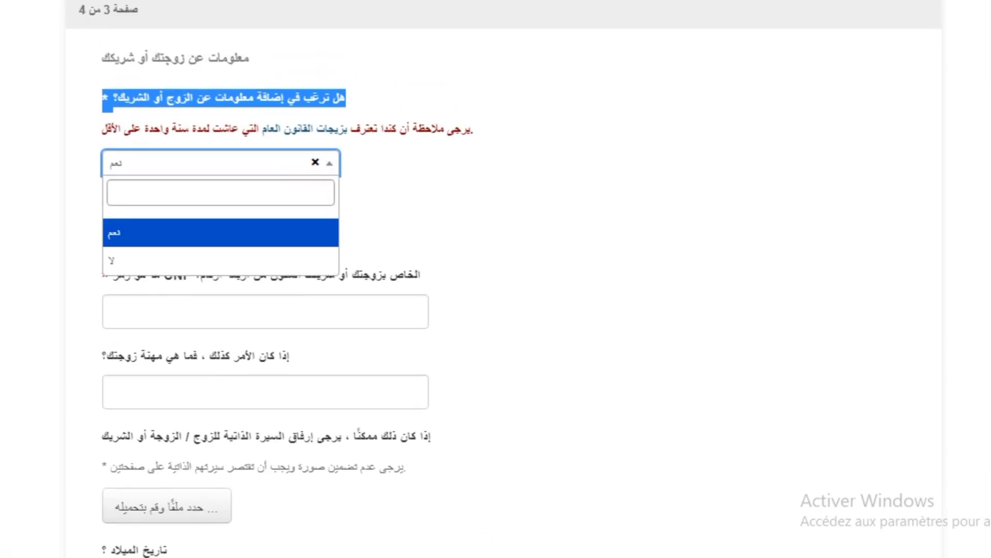
left_click(221, 261)
left_click(108, 234)
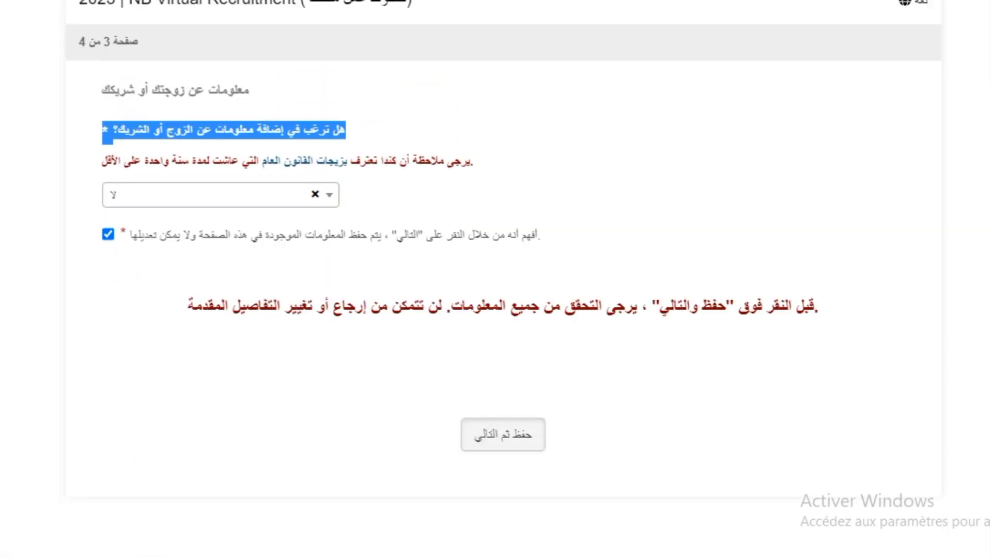
left_click(503, 433)
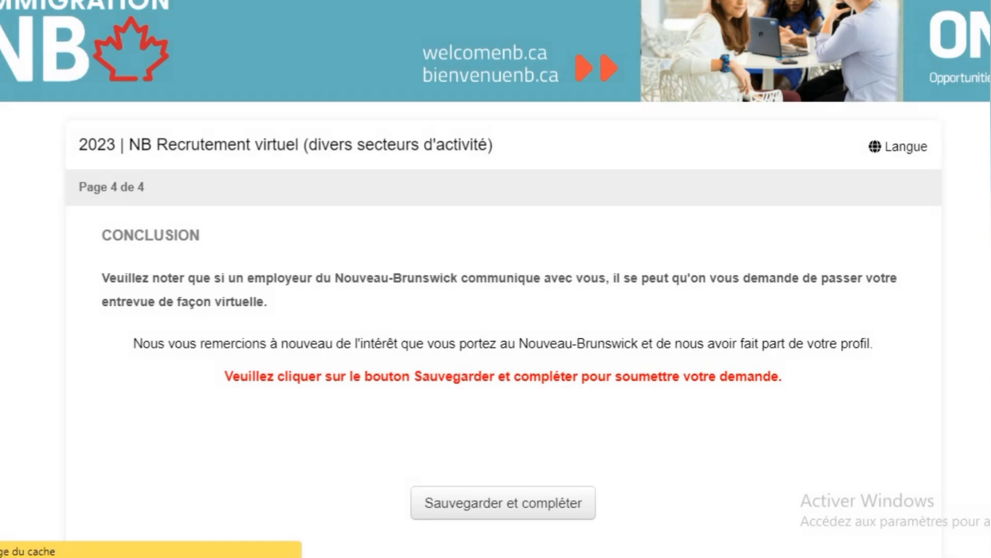
Translate the conclusion page from French into Arabic and read the note about virtual interviews with employers.
right_click(526, 240)
left_click(589, 453)
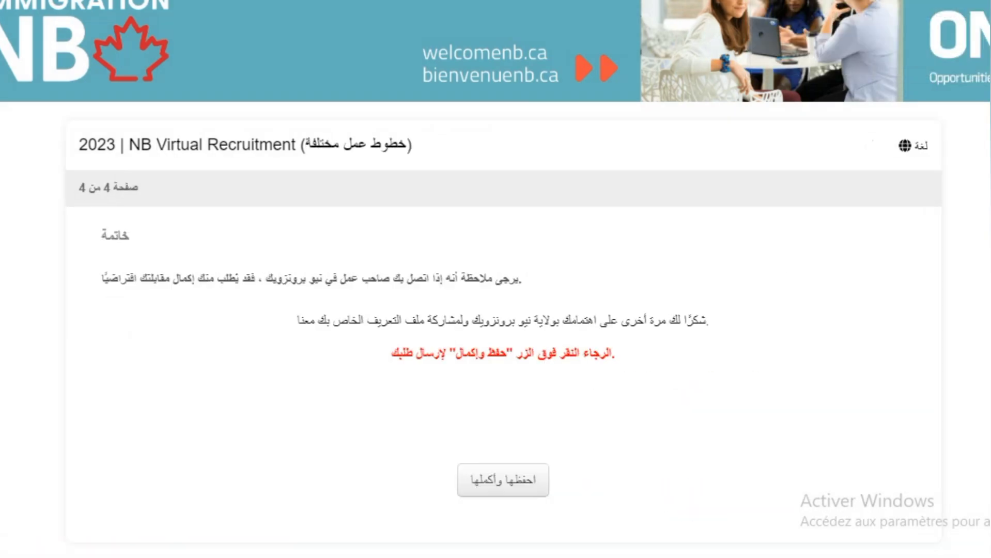
triple_click(520, 279)
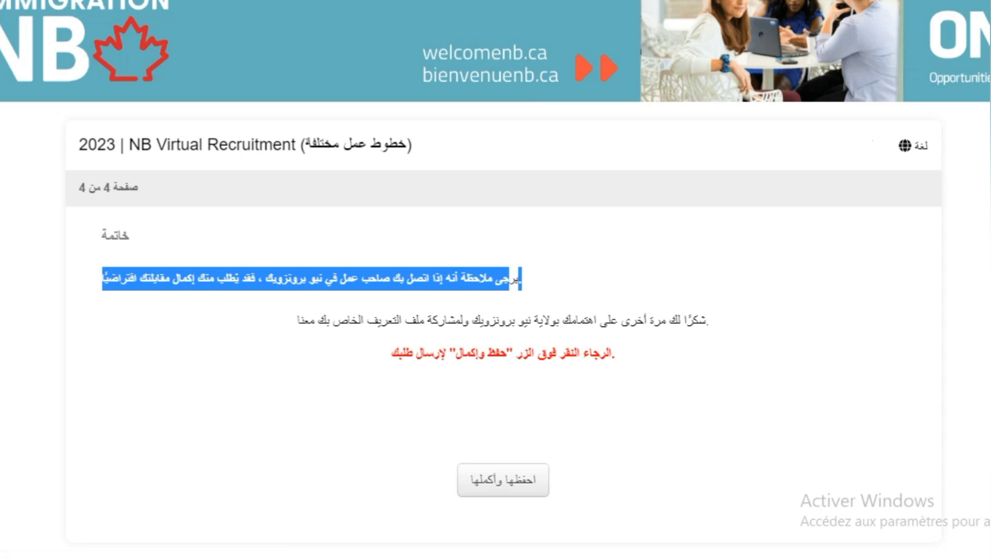
left_click(321, 282)
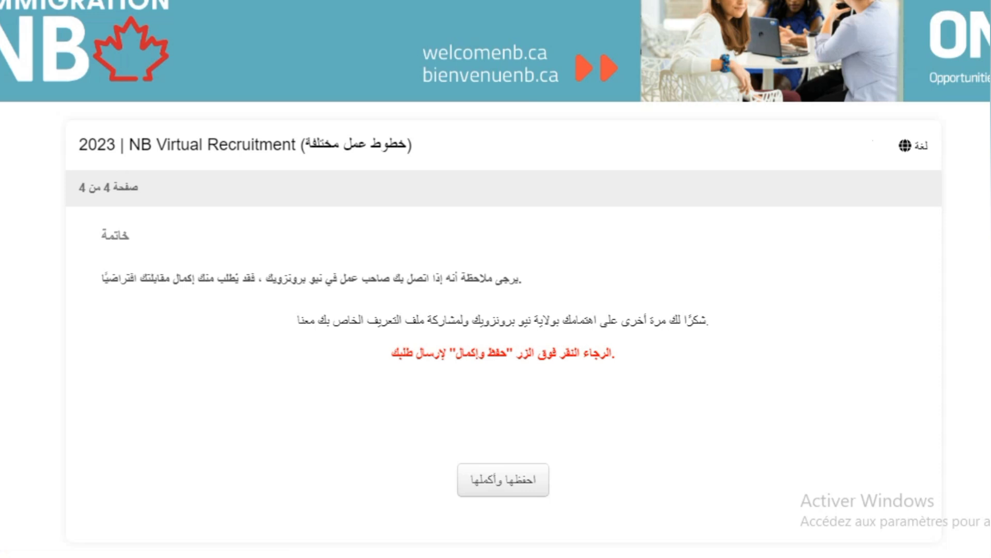
Save and complete the form on the conclusion page to submit the application.
scroll(496, 279, "down", 1)
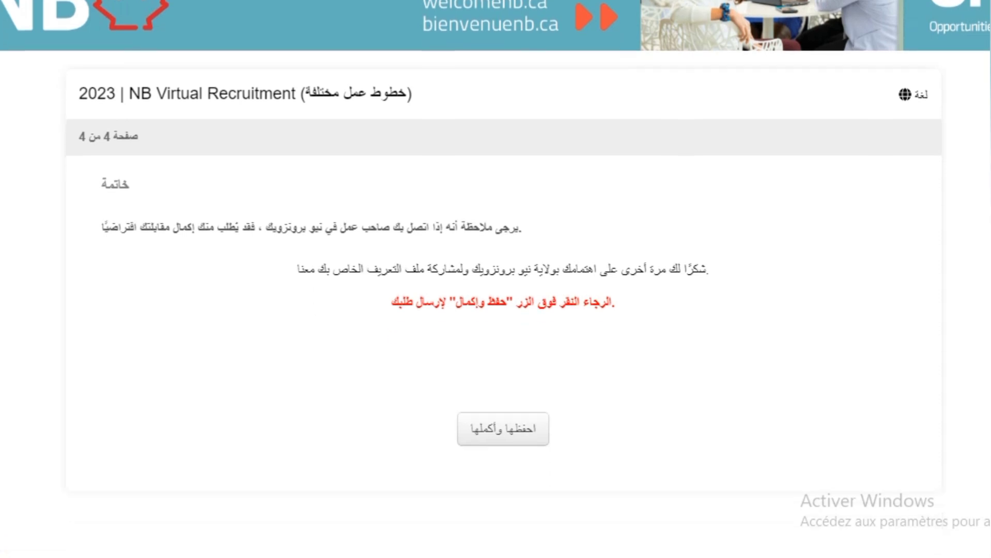
scroll(495, 238, "down", 1)
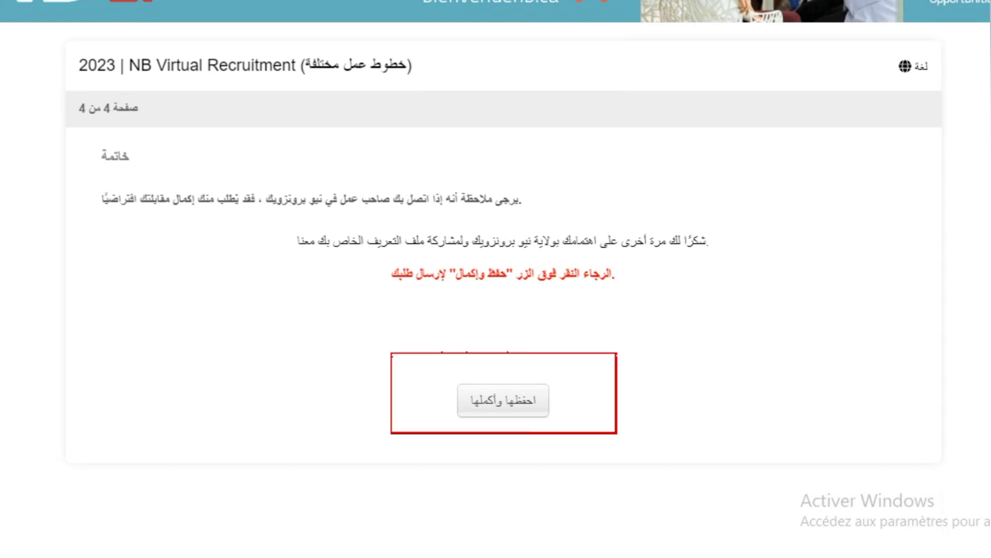
left_click(502, 400)
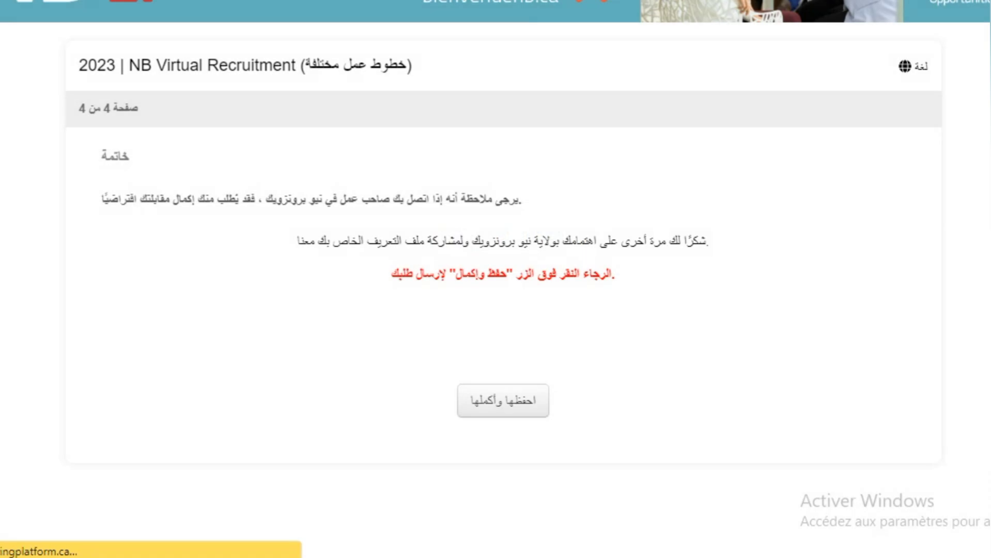